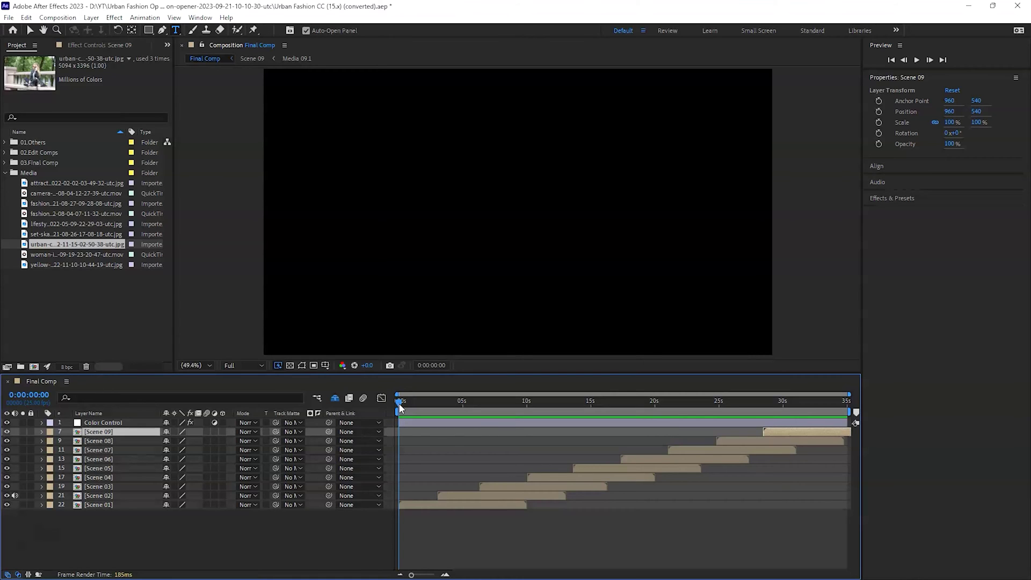
- Preview the Final Comp from the first frame, stop playback near the end and return the time indicator to the start
key("space")
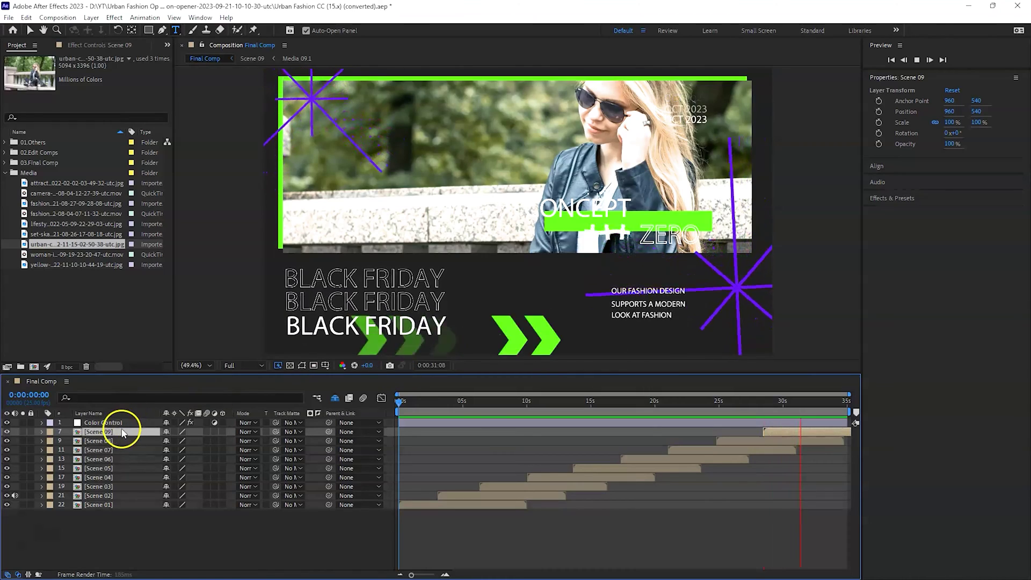
left_click(99, 432)
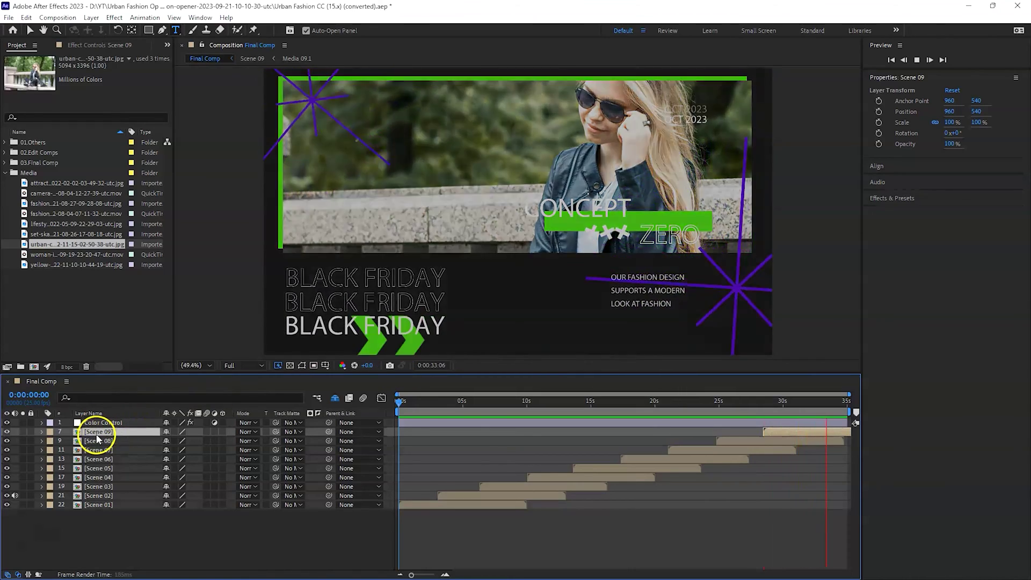
key("space")
mouse_move(397, 401)
left_mouse_down()
mouse_move(436, 413)
mouse_move(435, 404)
mouse_move(399, 406)
left_mouse_up()
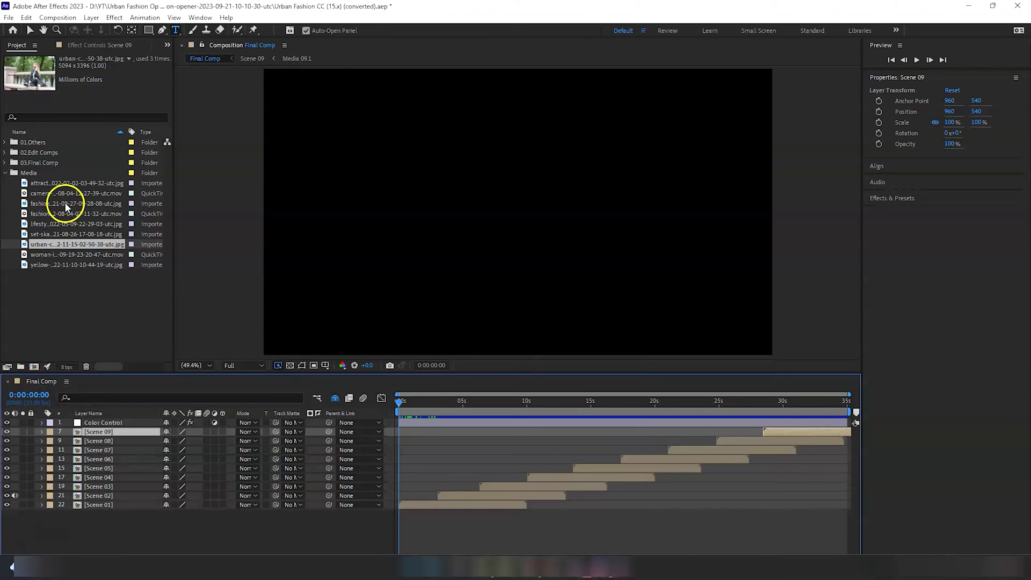
- Expand the 02.Edit Comps folder and its Scene 08 subfolder, and open the Scene 07 composition from Final Comp
left_click(5, 154)
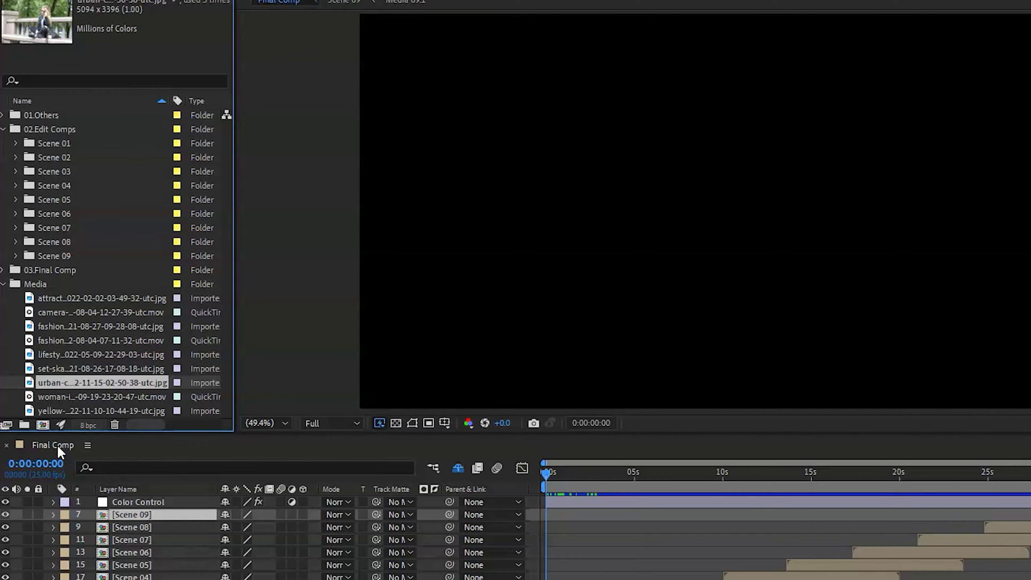
left_click(57, 446)
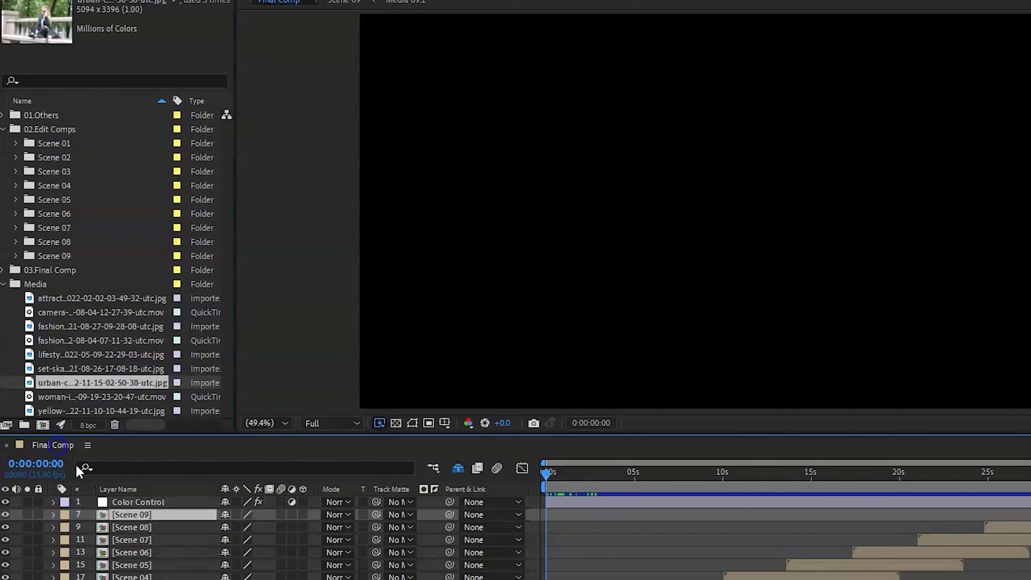
double_click(47, 242)
left_click_drag(47, 242, 139, 539)
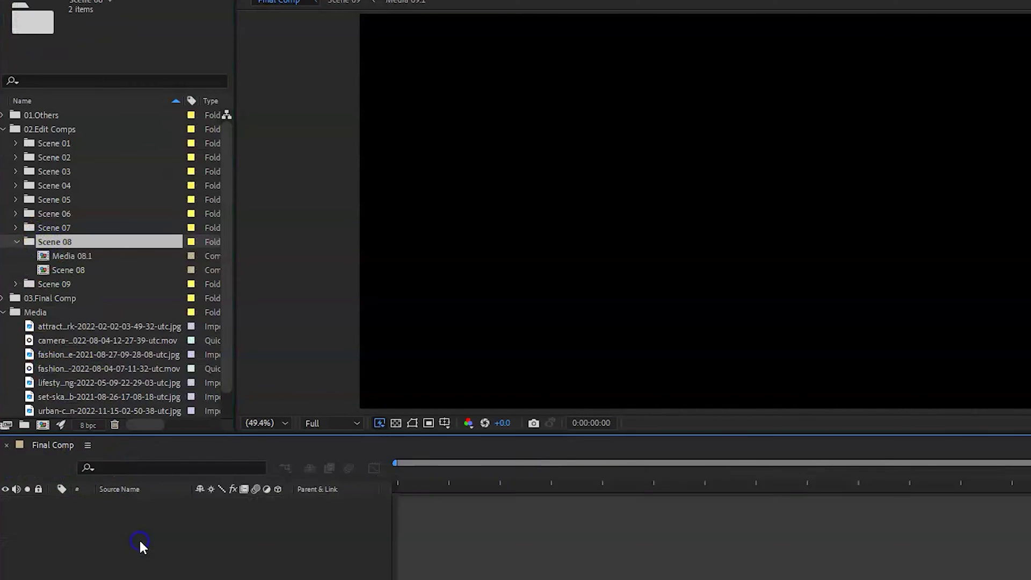
left_click(111, 451)
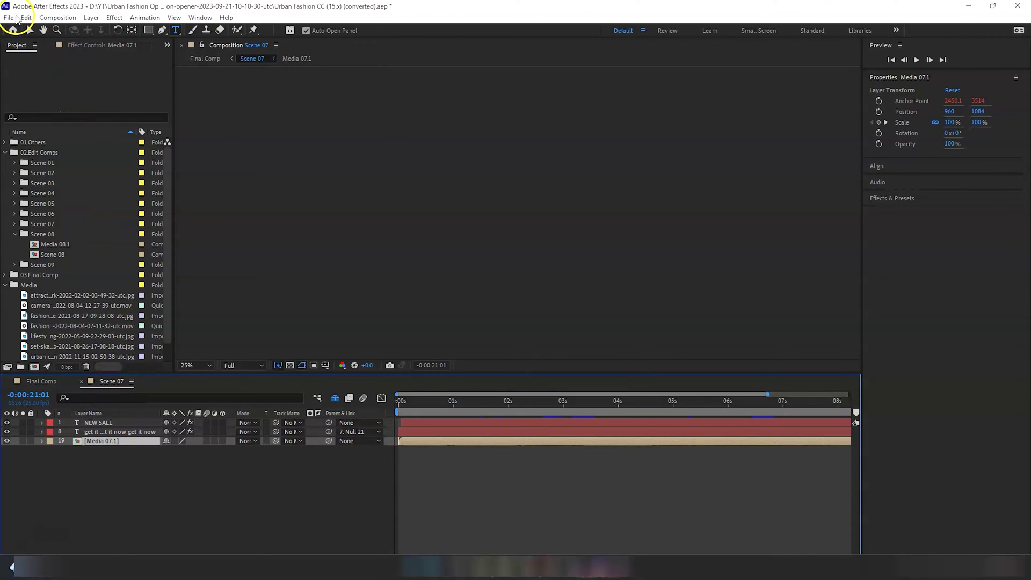
- Send the Scene 07 composition to the Adobe Media Encoder queue
left_click(9, 18)
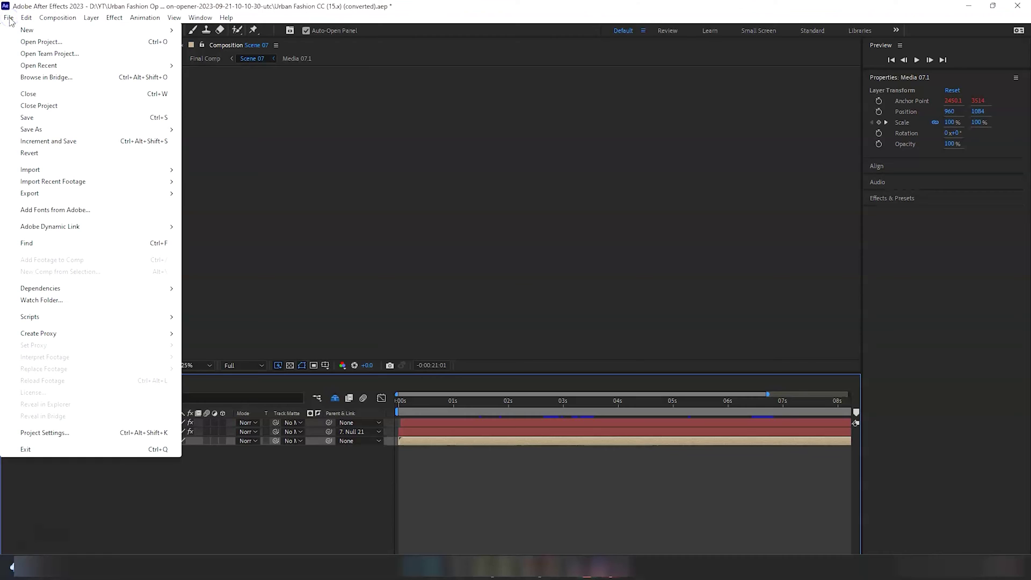
mouse_move(81, 193)
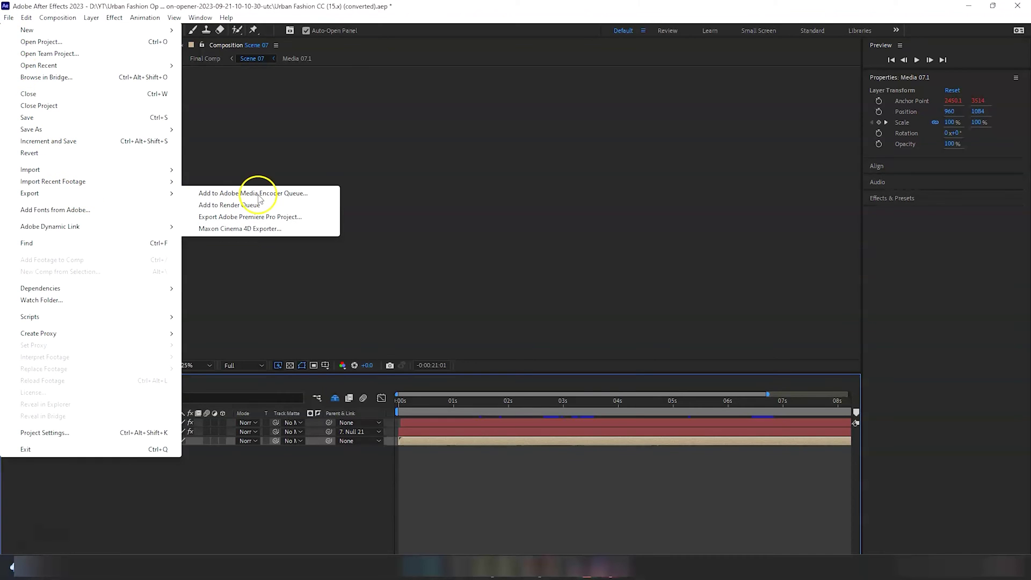
left_click(260, 194)
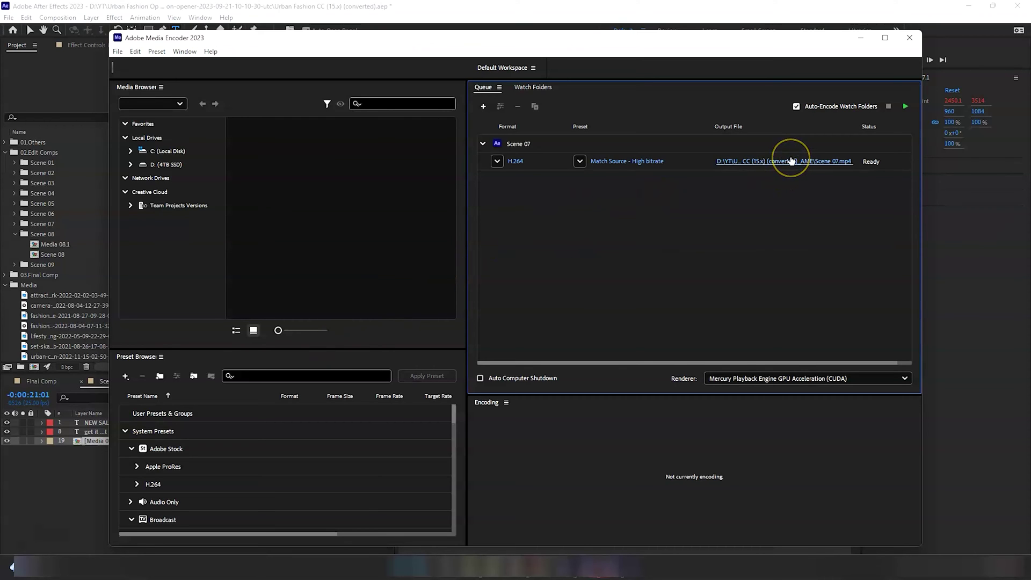
left_click(785, 162)
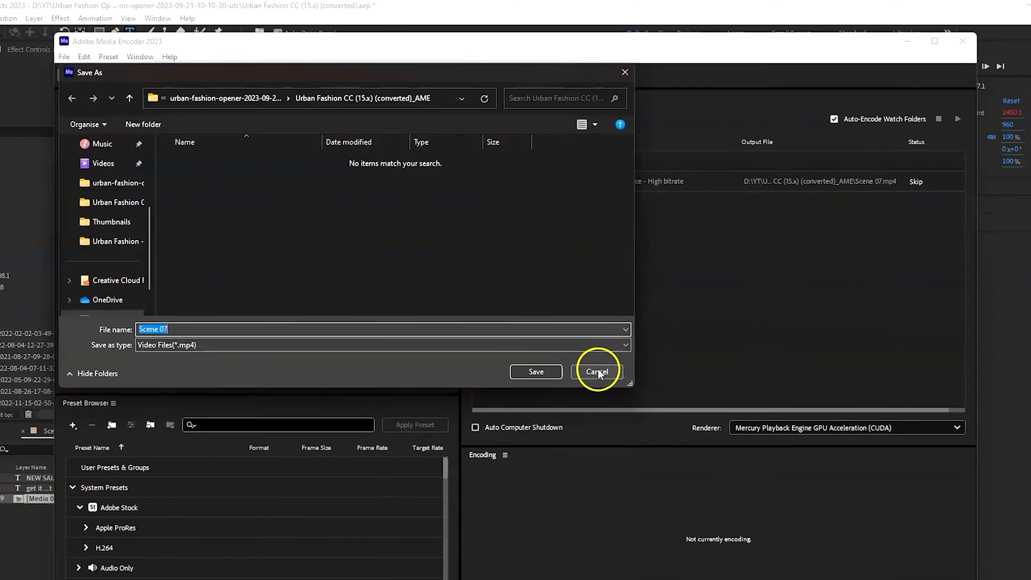
left_click(612, 440)
left_click(101, 487)
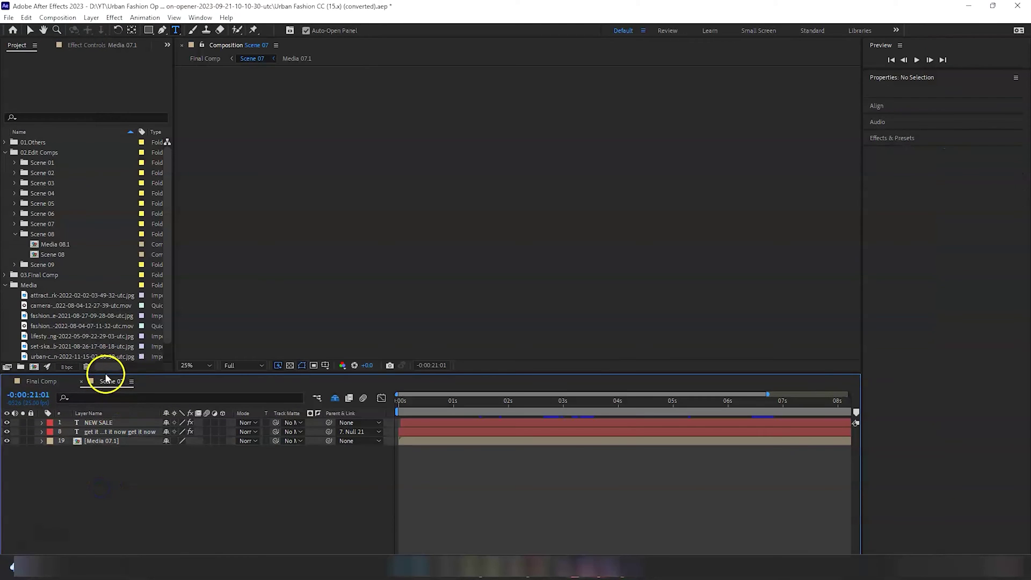
- Compare the Final Comp timeline with the Scene 07 timeline, finishing on Scene 07
left_click(48, 382)
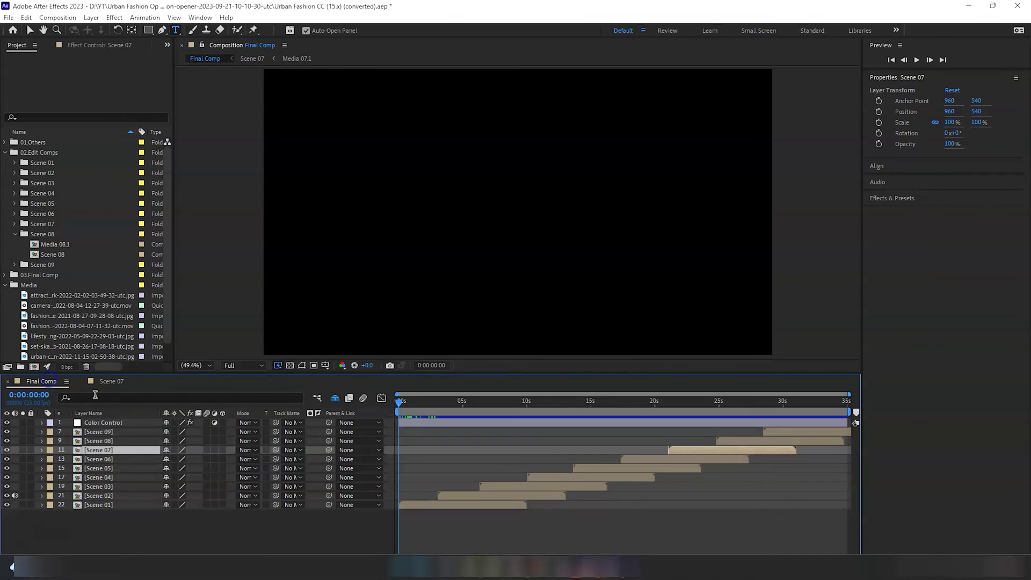
left_click(114, 382)
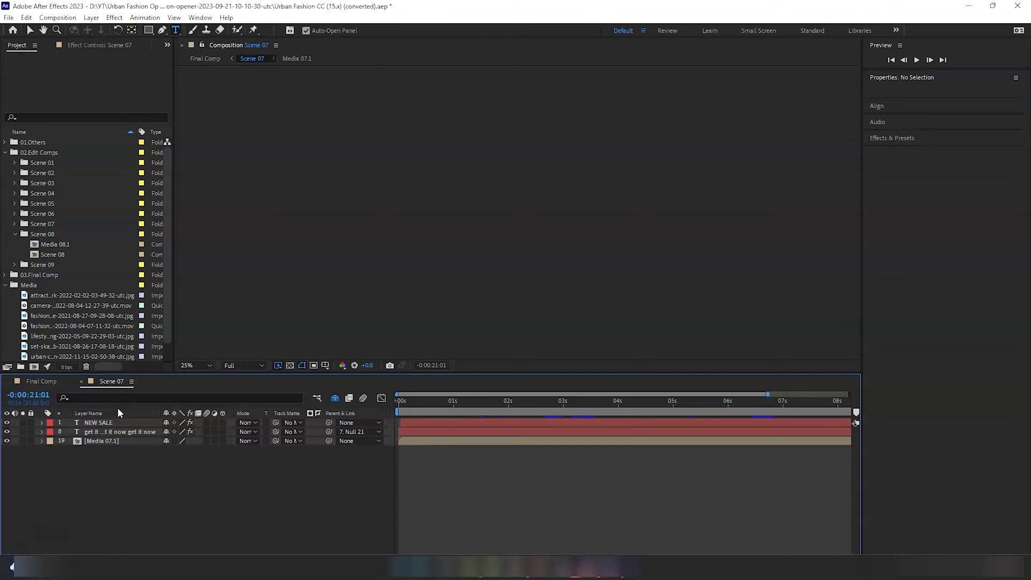
left_click(48, 382)
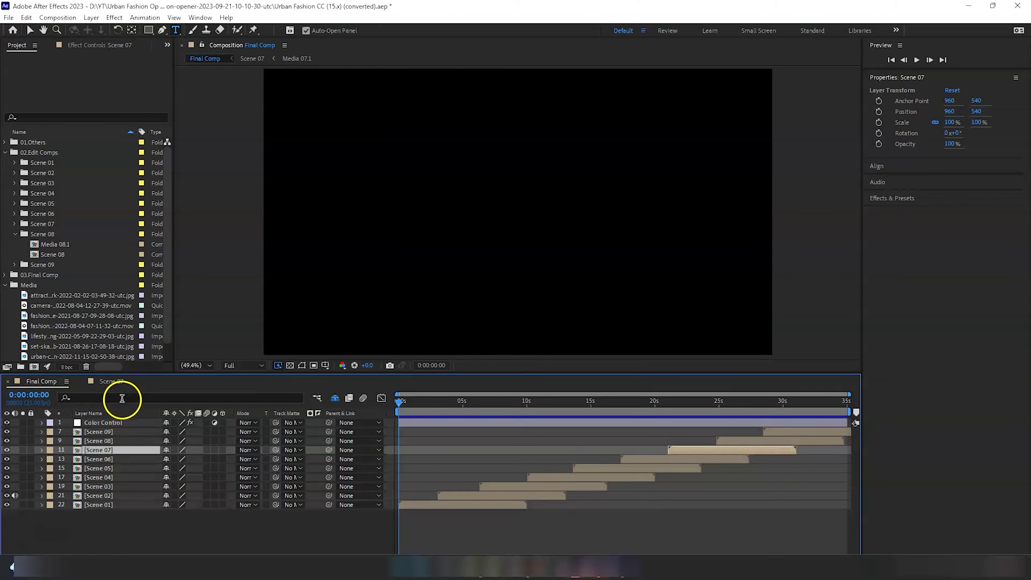
left_click(114, 379)
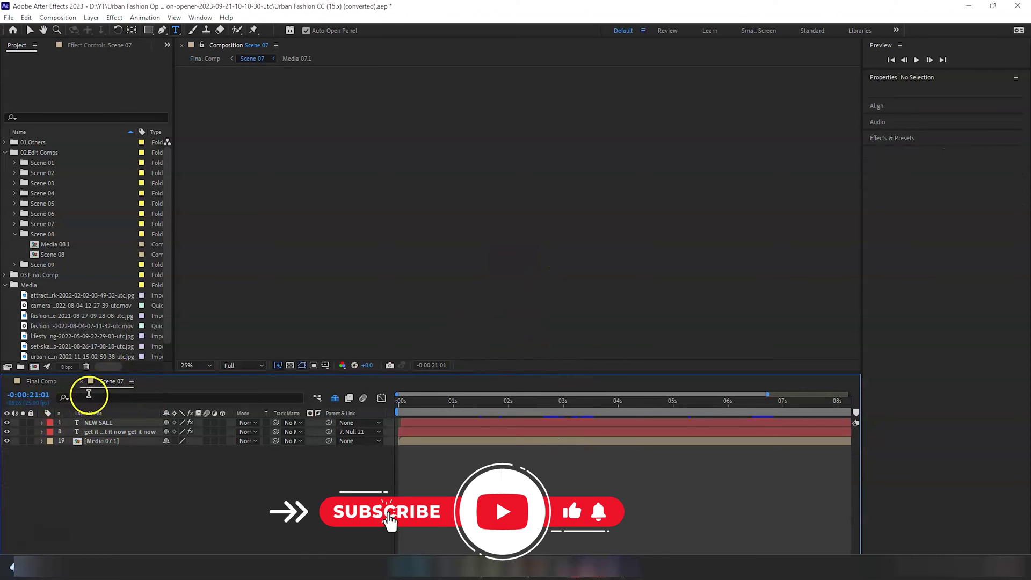
- Switch to Media Encoder, set Scene 07's output location to the "Urban Fashion - How to Render" folder and render the queue
key("alt+Tab")
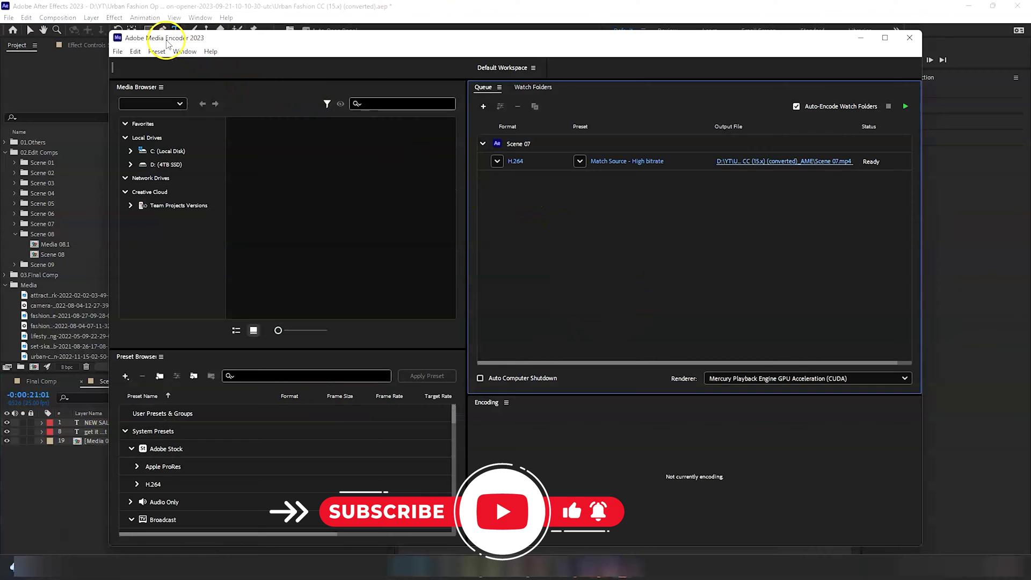
left_click(777, 162)
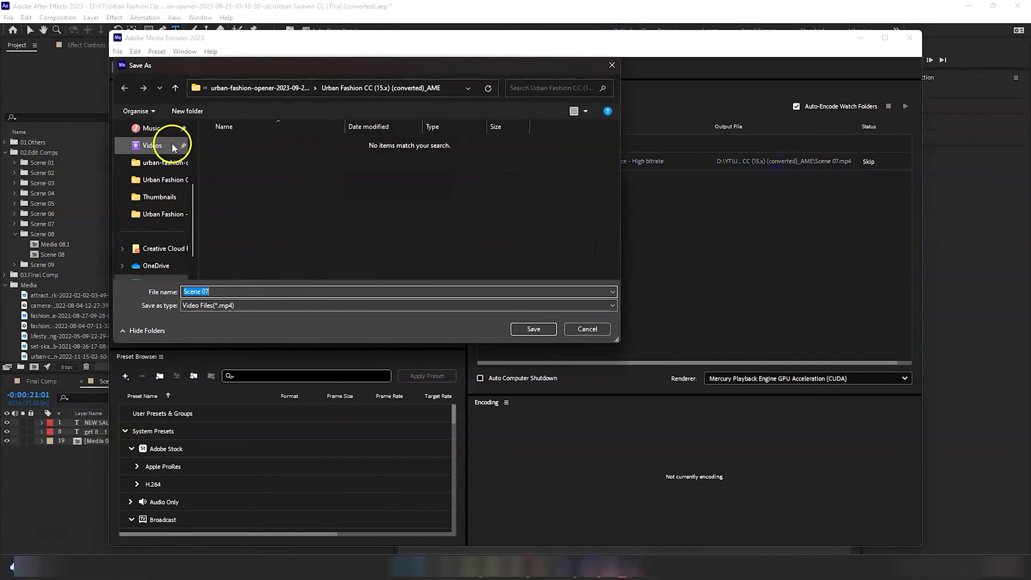
left_click_drag(196, 213, 248, 215)
left_click(202, 220)
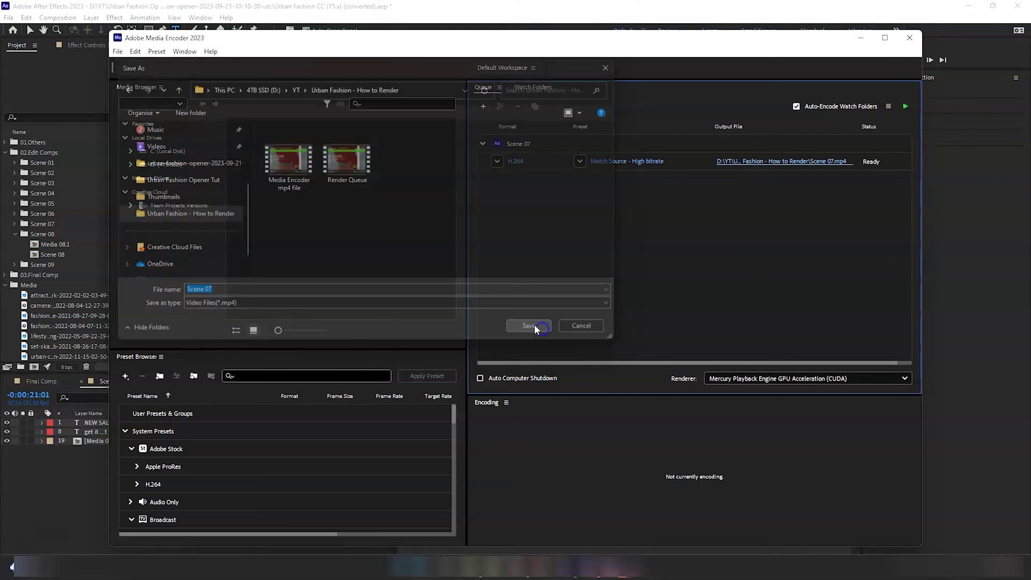
left_click(905, 107)
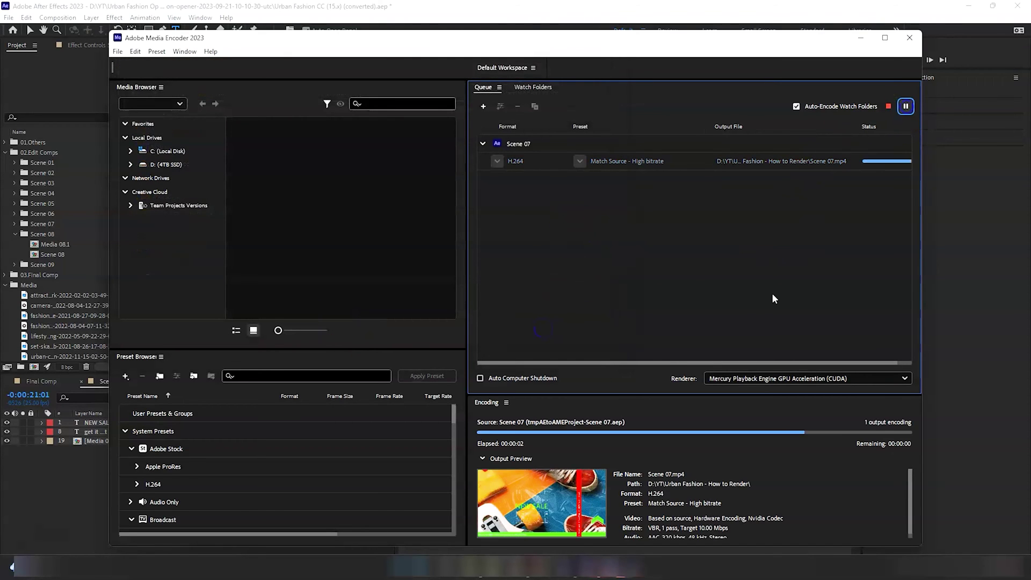
left_click(775, 234)
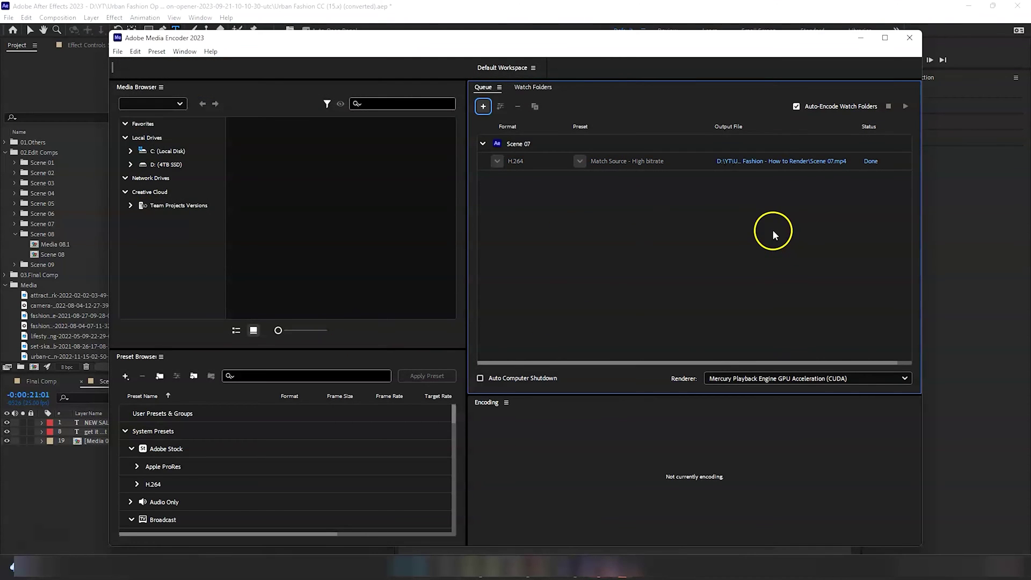
- Open the rendered Scene 07 video from its output folder, check it in the media player and close the player
left_click(787, 161)
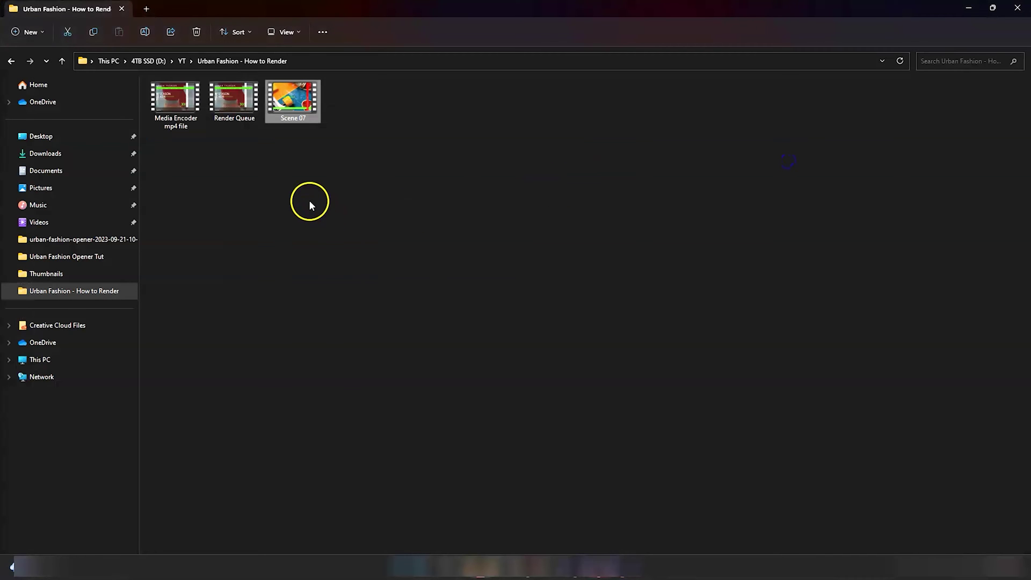
double_click(299, 108)
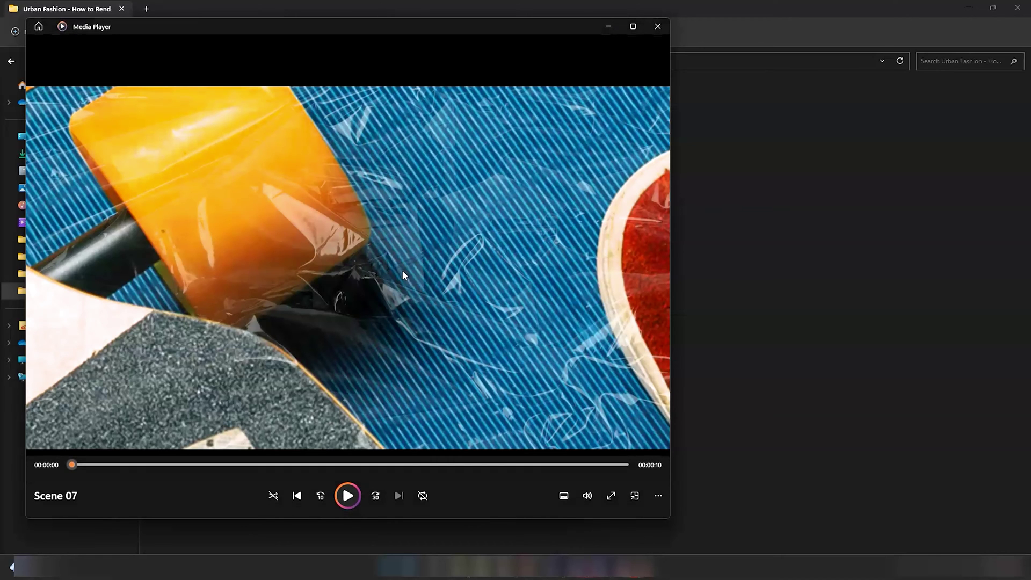
left_click(659, 26)
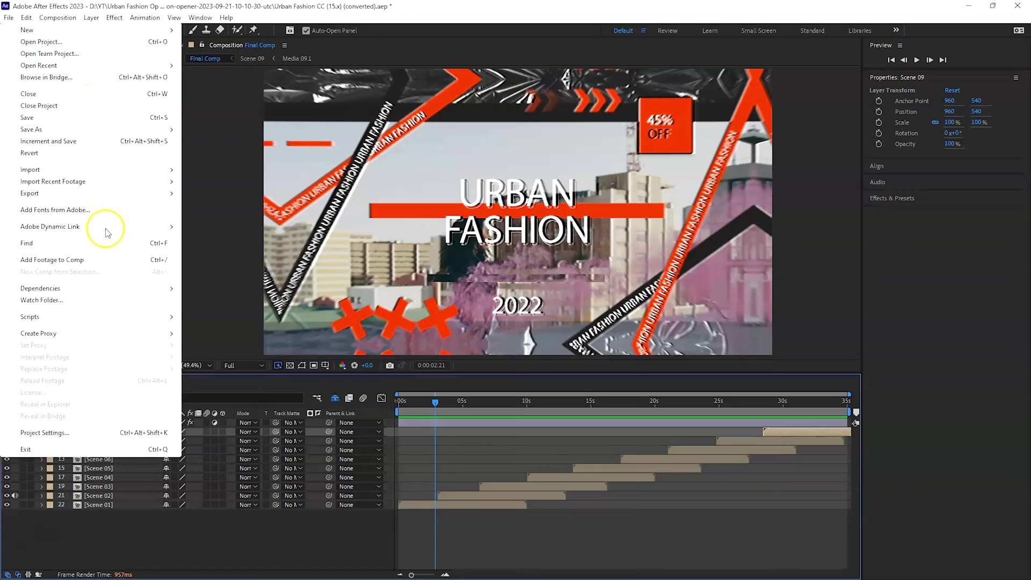
- Send the Final Comp composition from After Effects to the Adobe Media Encoder queue
mouse_move(116, 195)
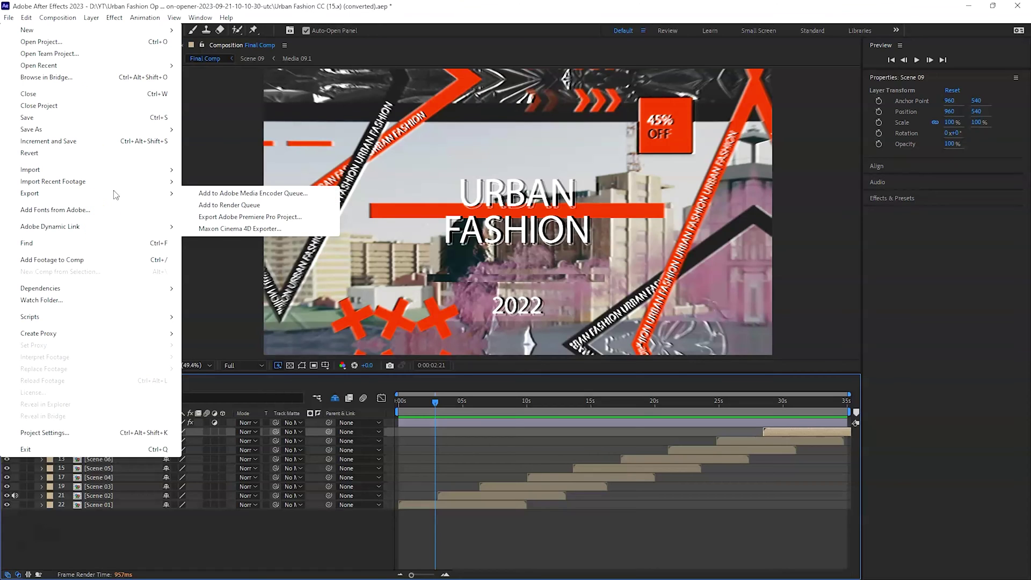
left_click(234, 194)
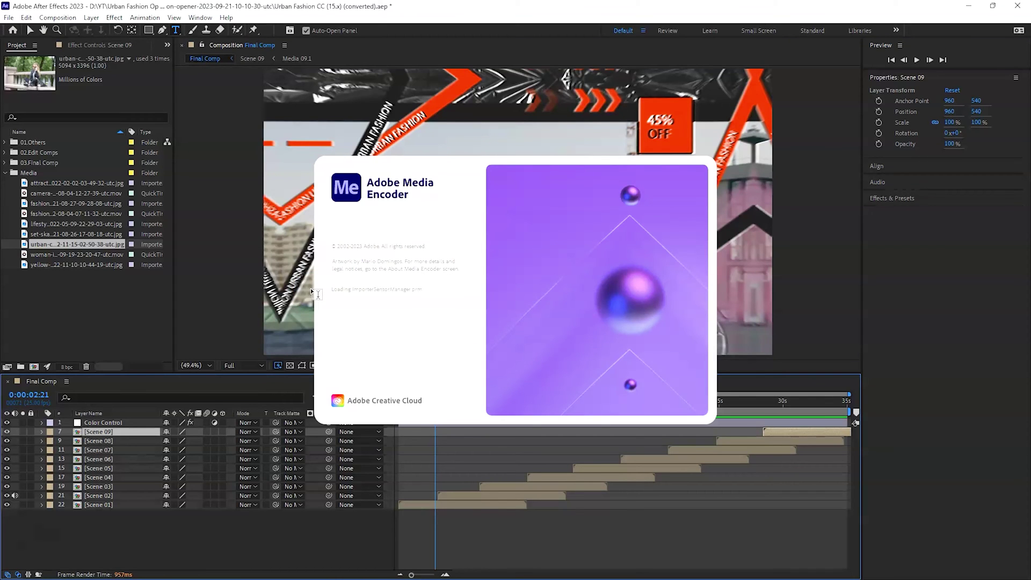
left_click(291, 274)
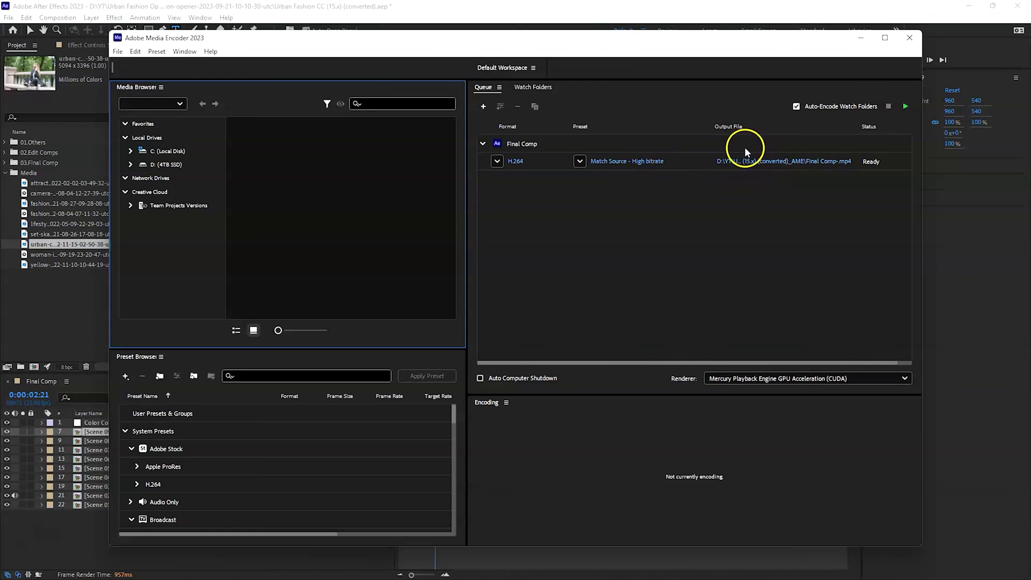
- Check the installed Media Encoder version in its About information and close it
left_click(211, 51)
left_click(240, 156)
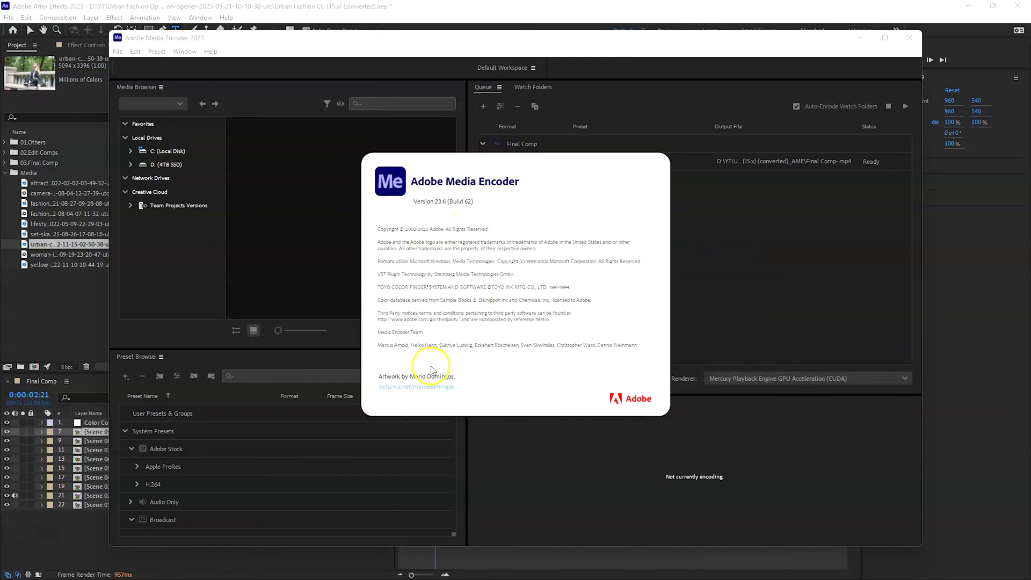
left_click(471, 345)
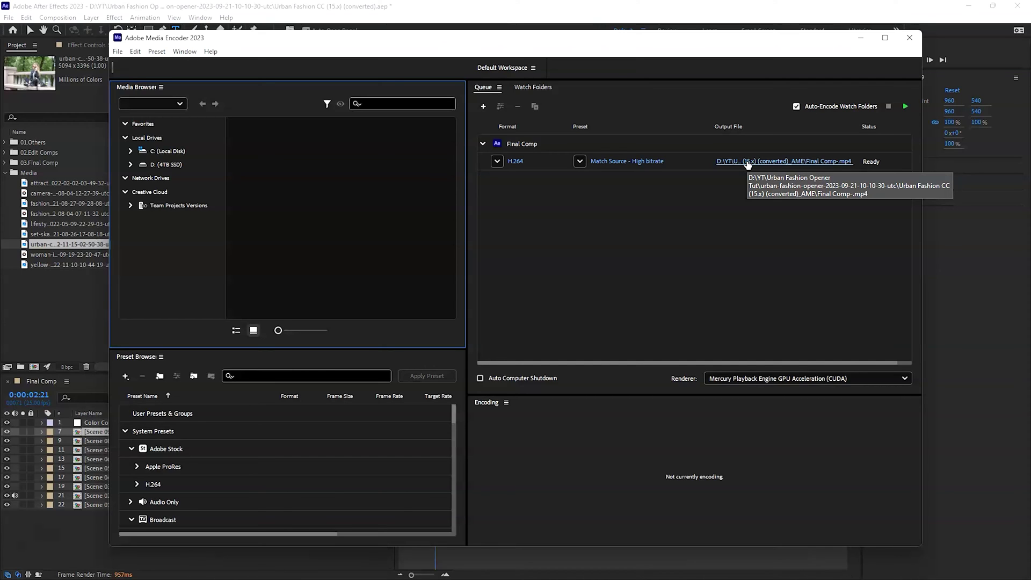
- Set Final Comp's output file to "Media Encoder mp4 file" in the How to Render folder, and review the format choices, keeping H.264
left_click(768, 162)
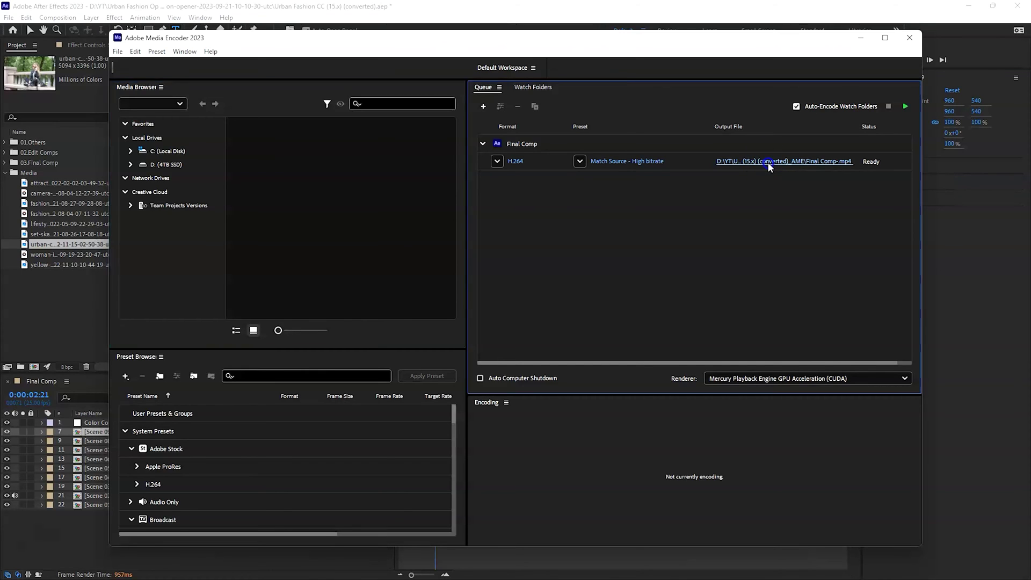
scroll(192, 214, "down", 1)
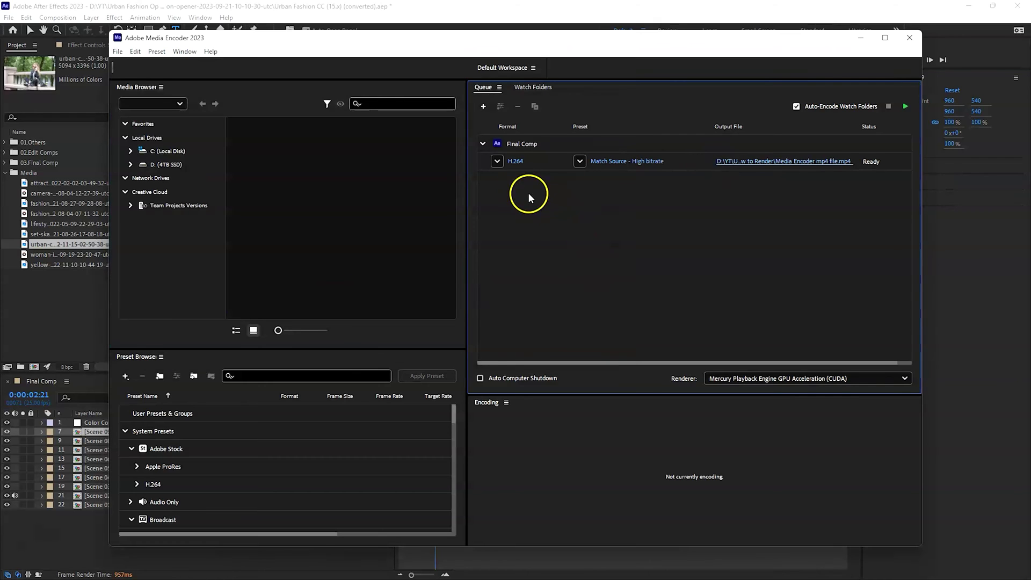
left_click(497, 163)
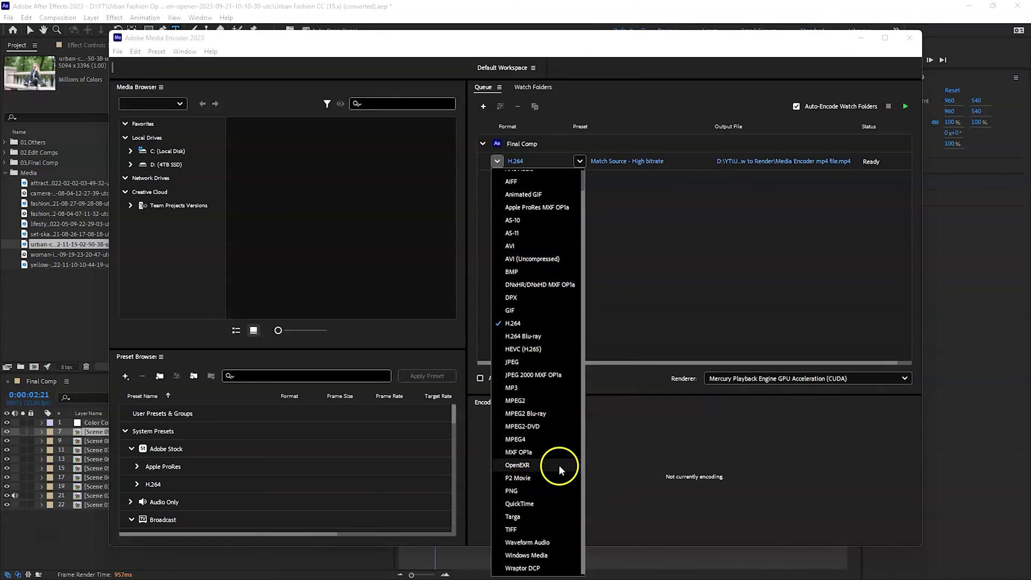
left_click(698, 269)
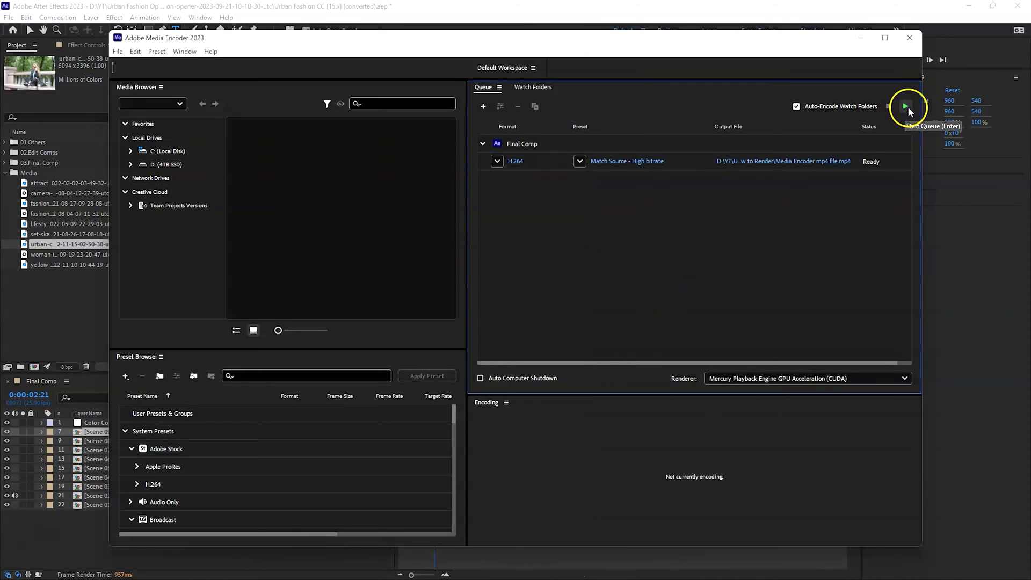
- Start the queue to render Final Comp as an H.264 mp4 file
left_click(907, 107)
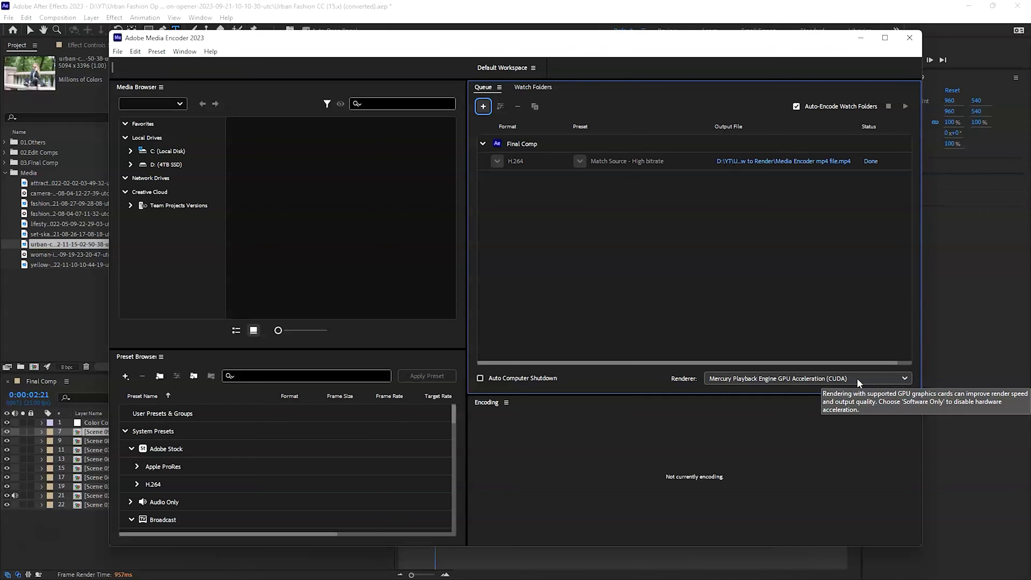
left_click(819, 214)
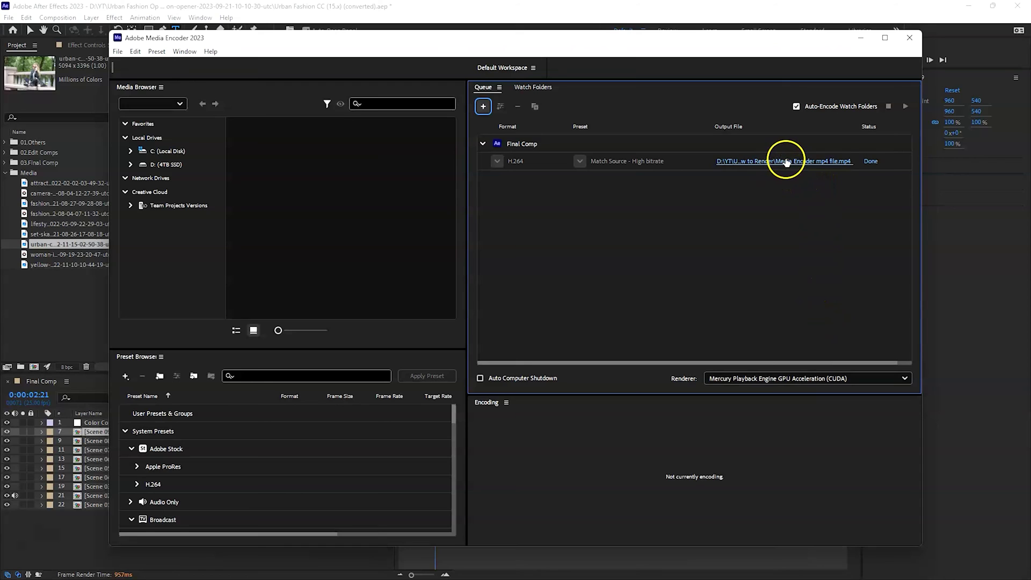
- Open the rendered "Media Encoder mp4 file" from its output folder, play it back, and close the folder and Media Encoder
left_click(821, 161)
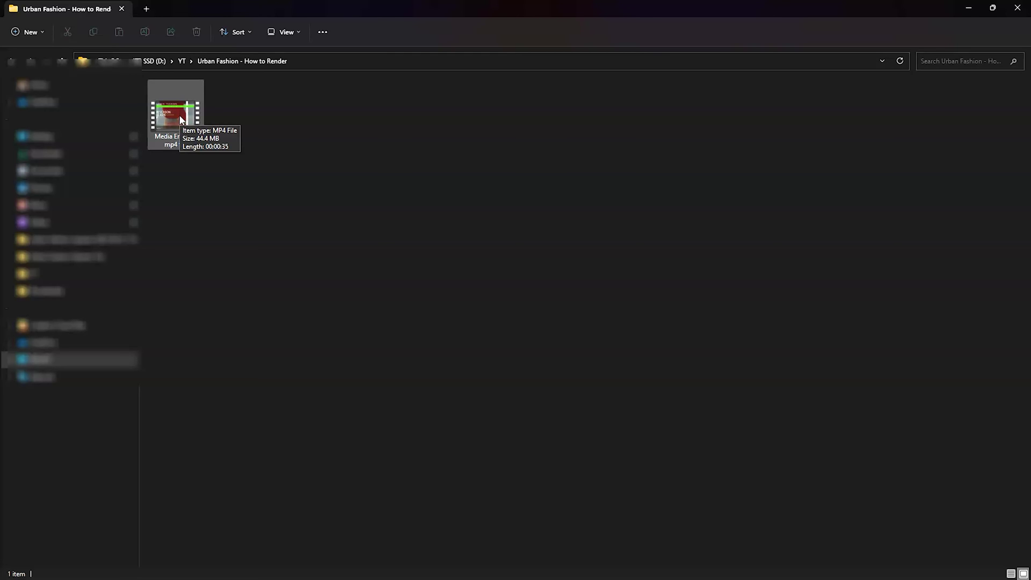
double_click(181, 119)
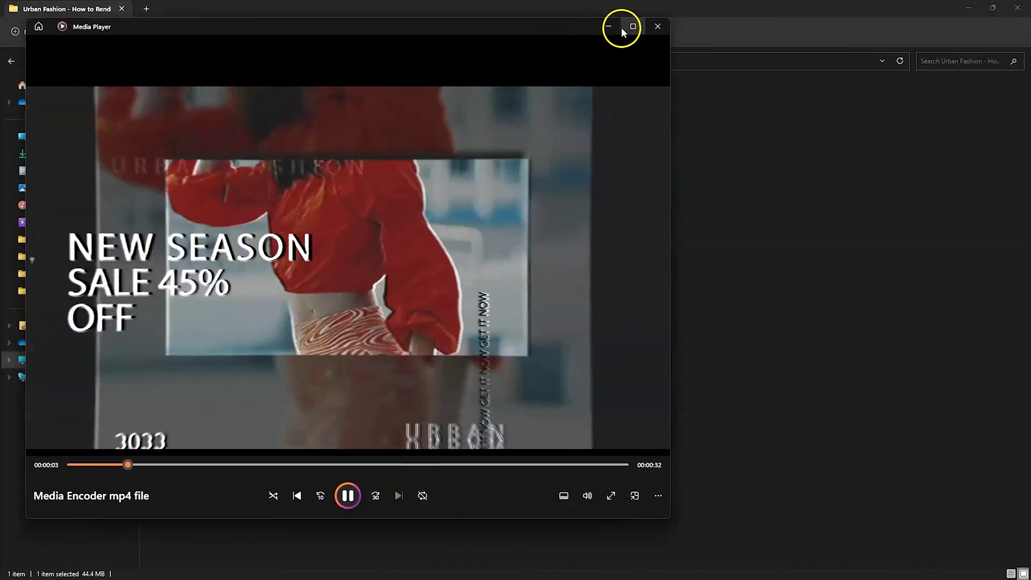
mouse_move(633, 29)
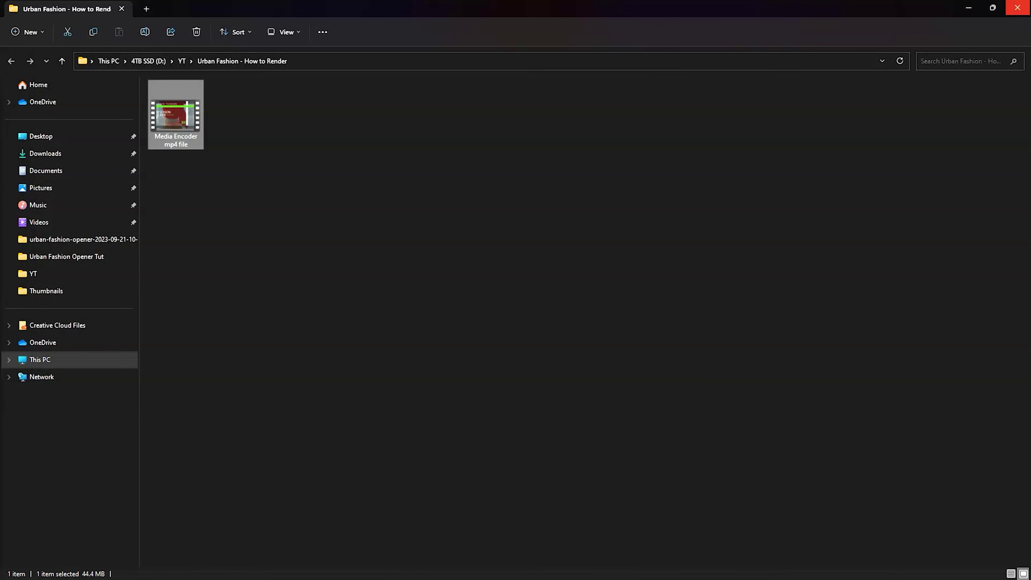
left_click(1017, 8)
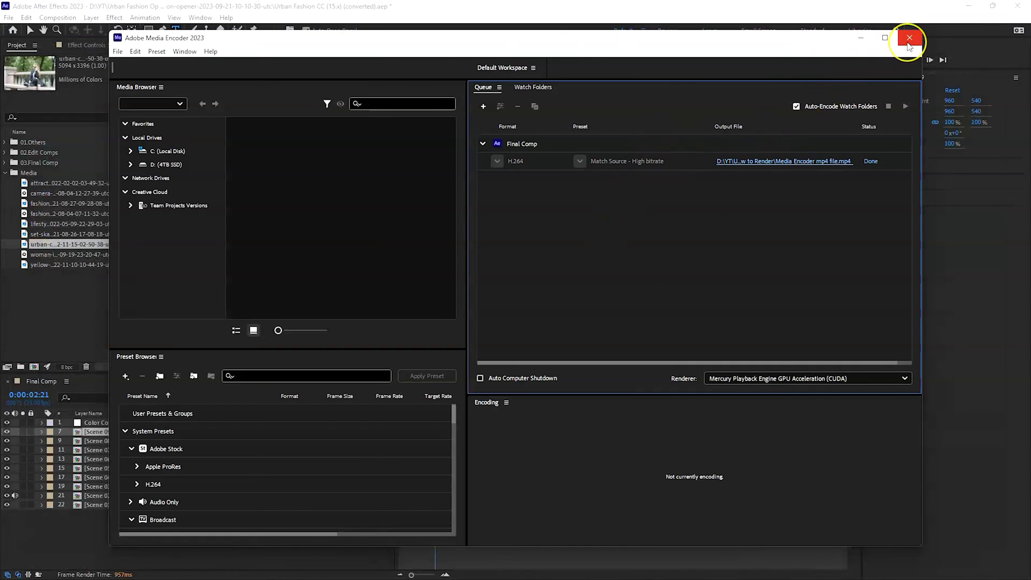
left_click(909, 38)
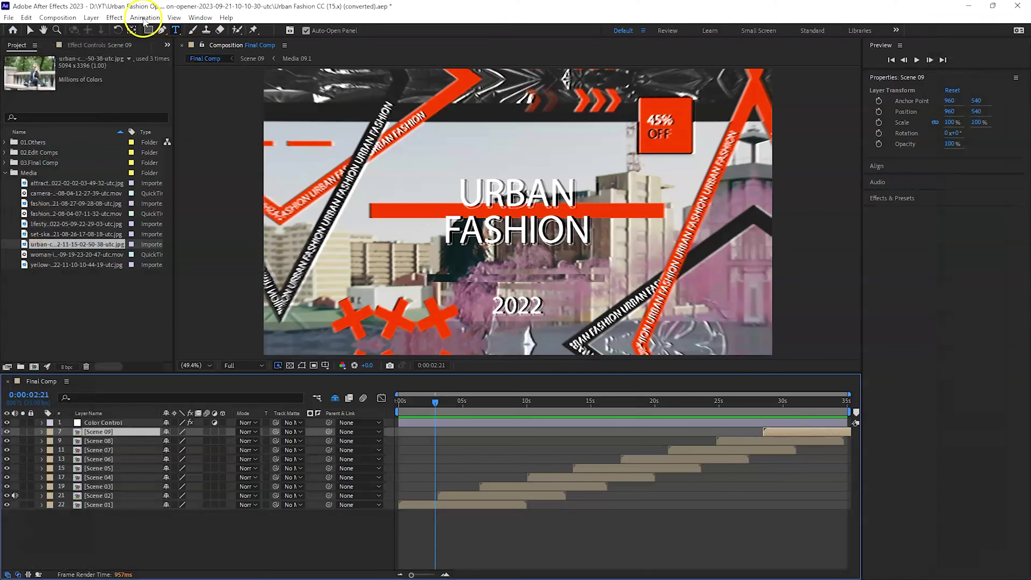
- Add Final Comp to the After Effects Render Queue and review its render settings and presets, keeping Best Settings
left_click(9, 18)
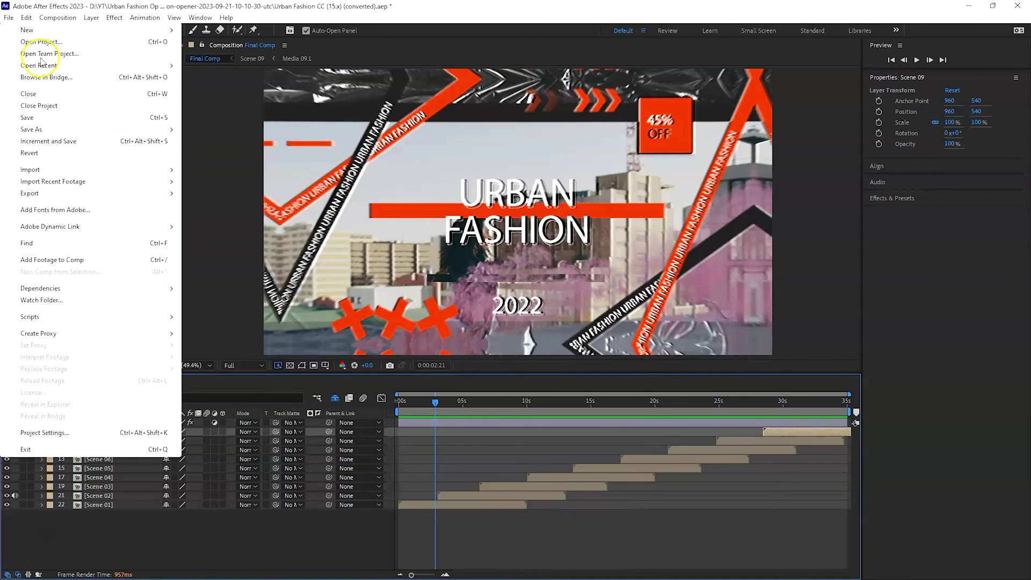
mouse_move(73, 195)
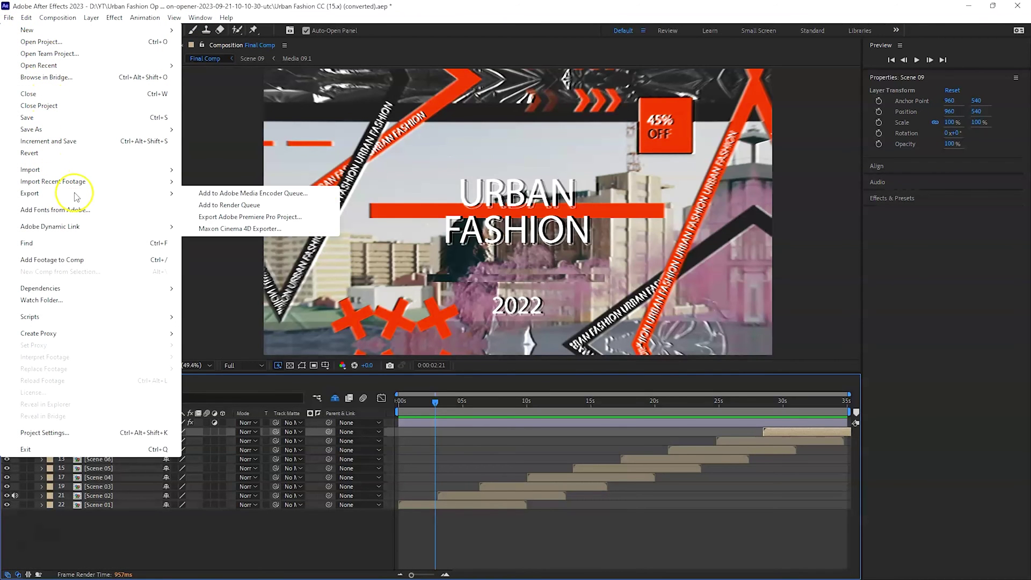
left_click(229, 205)
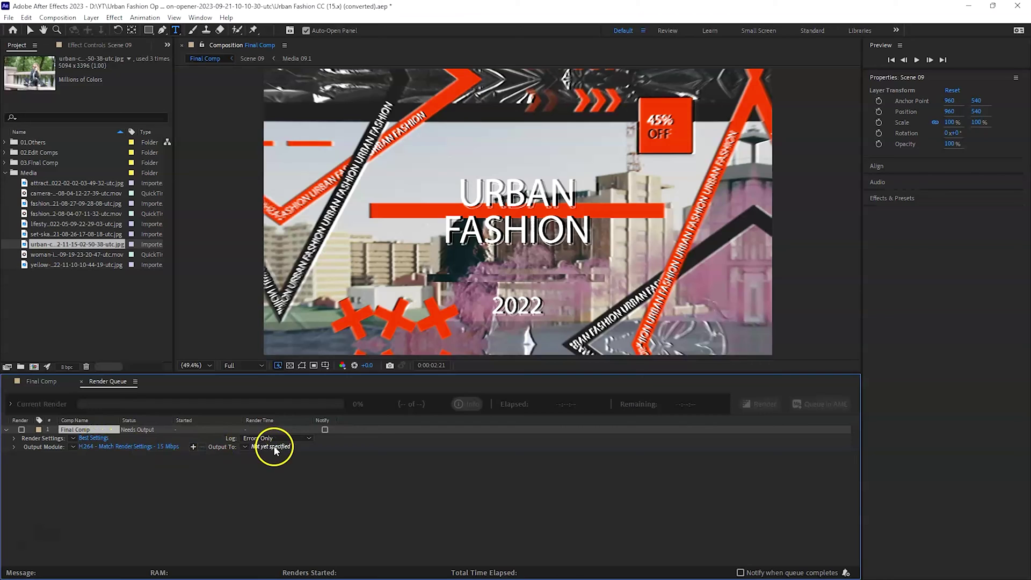
left_click(15, 439)
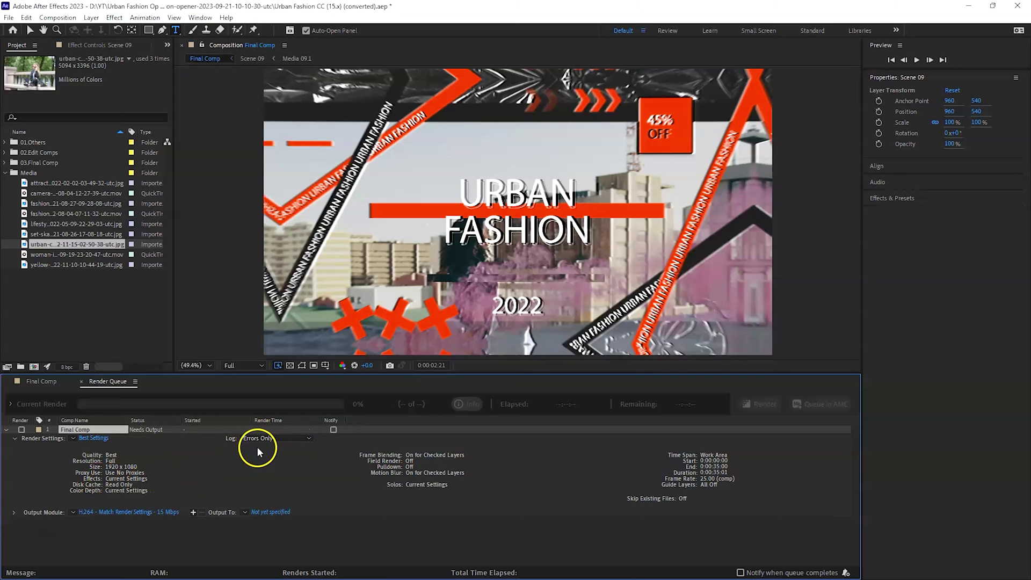
left_click(72, 439)
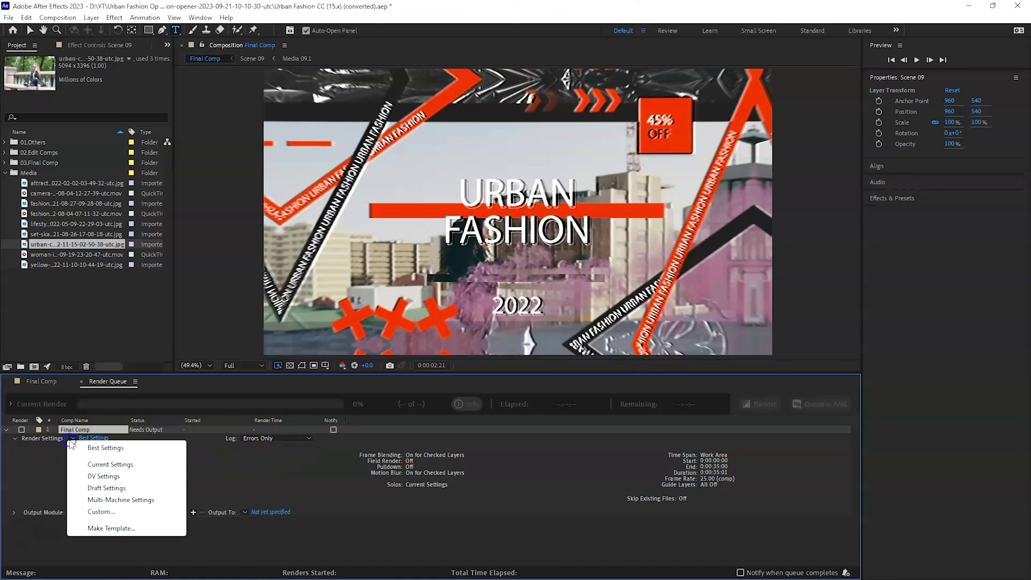
left_click(15, 439)
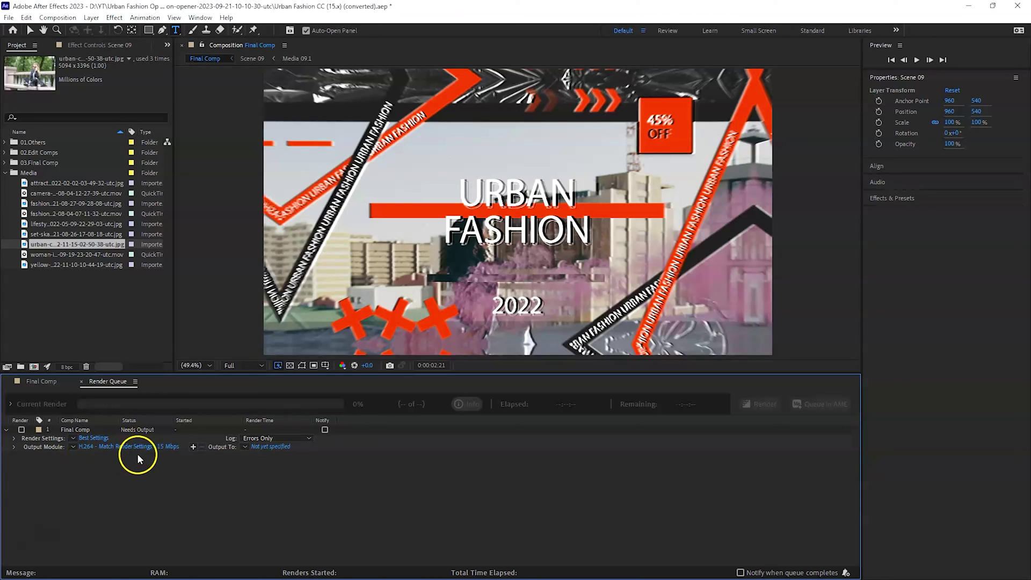
- Set the output file to "Render Queue" as H.264 mp4 in the "Urban Fashion - How to Render" folder and start the render
left_click(271, 447)
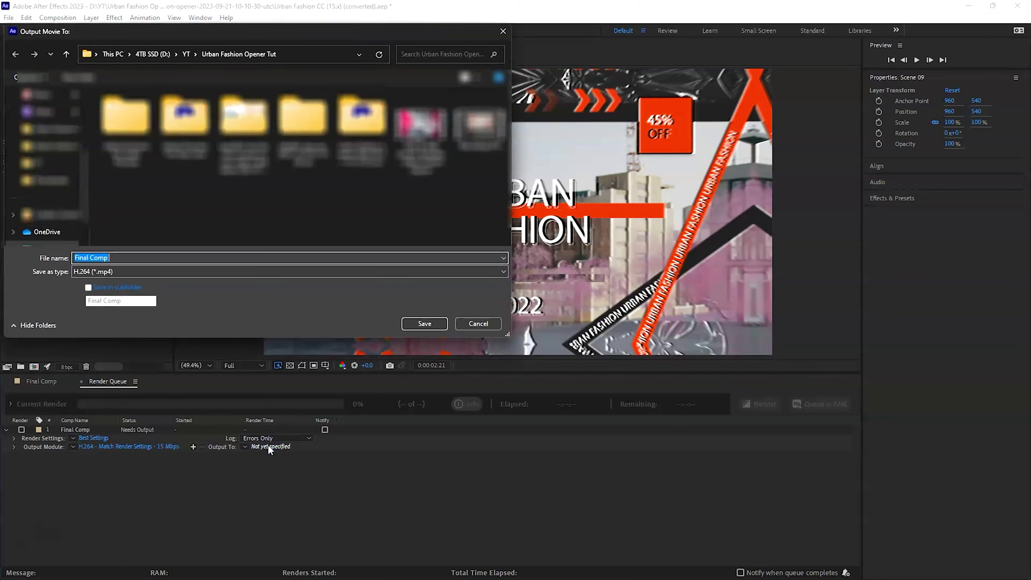
left_click(60, 166)
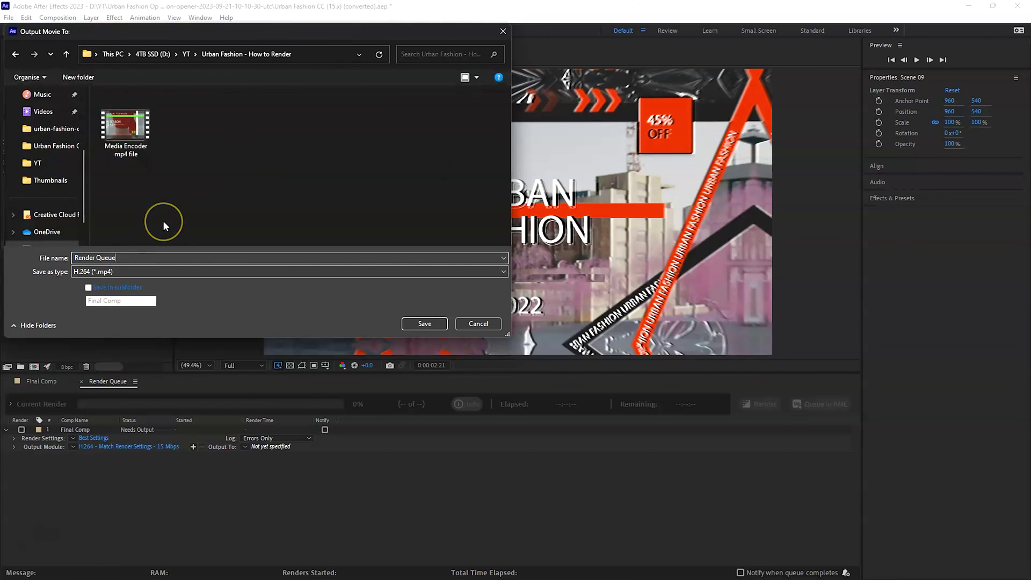
left_click(120, 258)
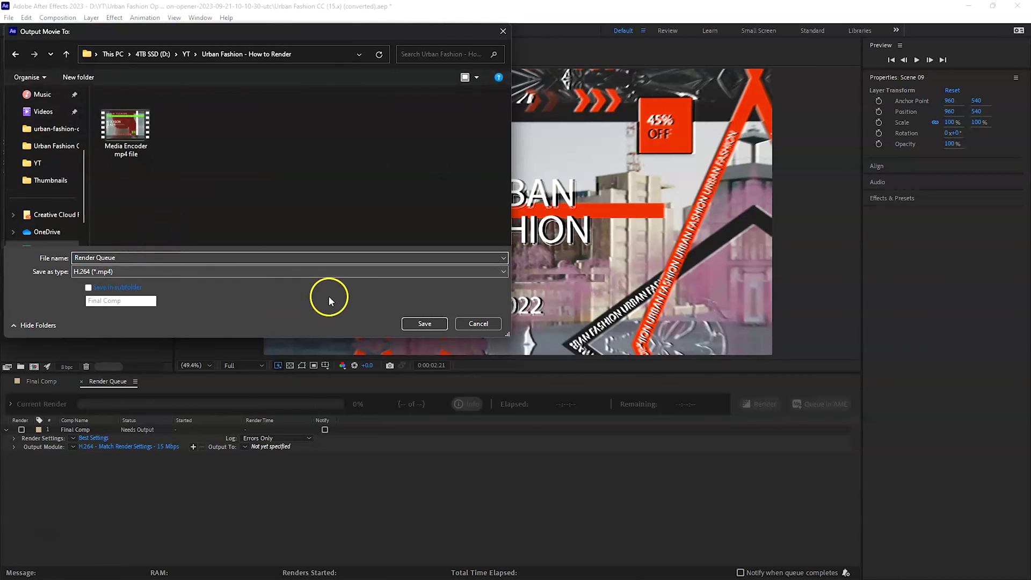
left_click(424, 323)
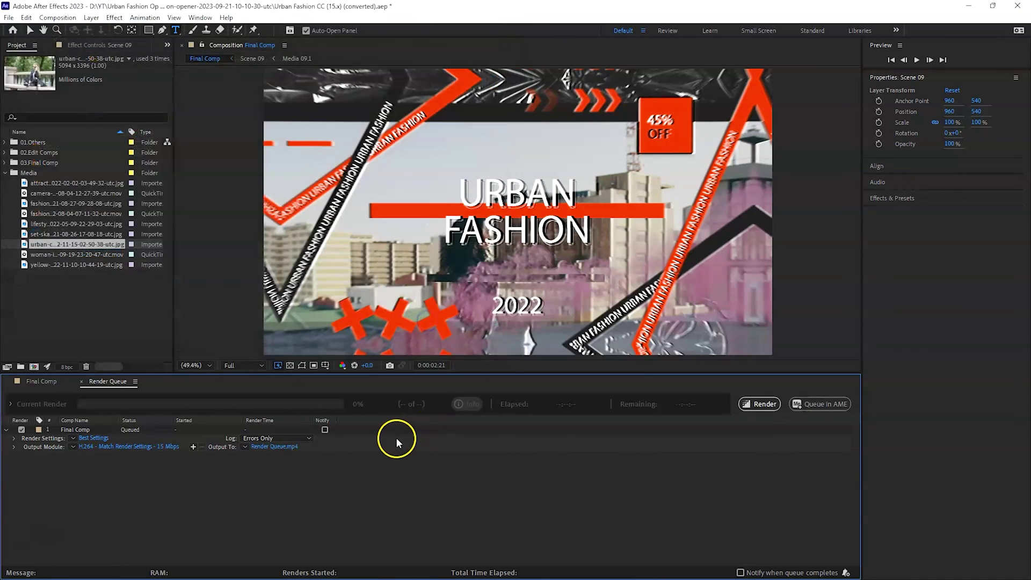
left_click(760, 404)
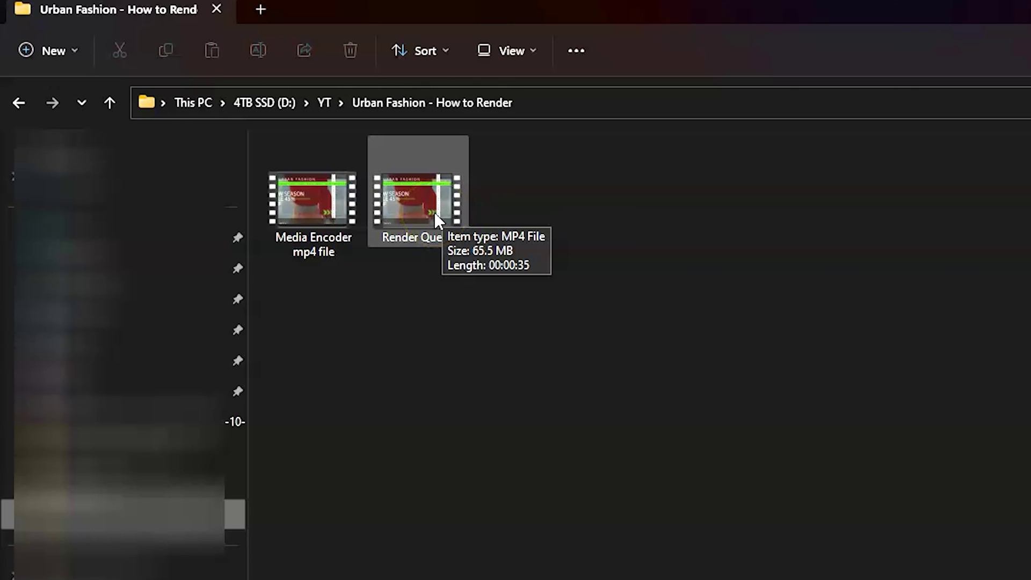
- Compare the file sizes of "Media Encoder mp4 file" and "Render Queue" in the output folder, and close Media Encoder
left_click(334, 215)
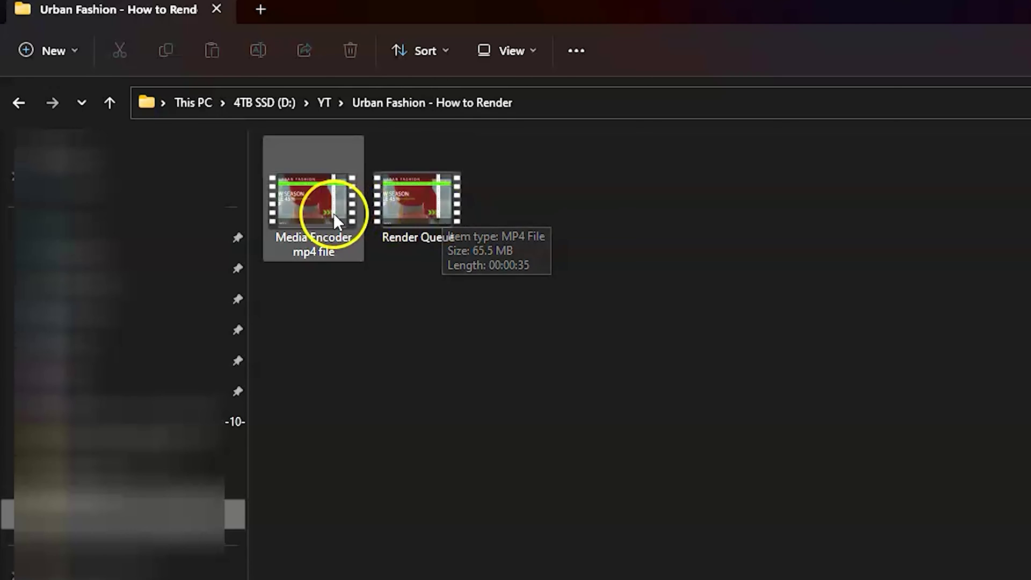
mouse_move(334, 216)
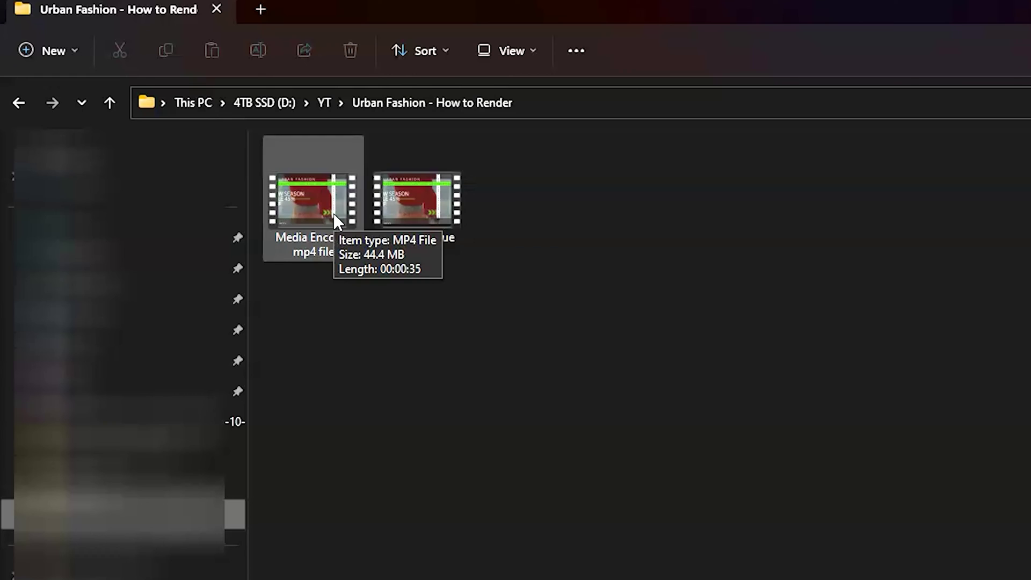
left_click(398, 213)
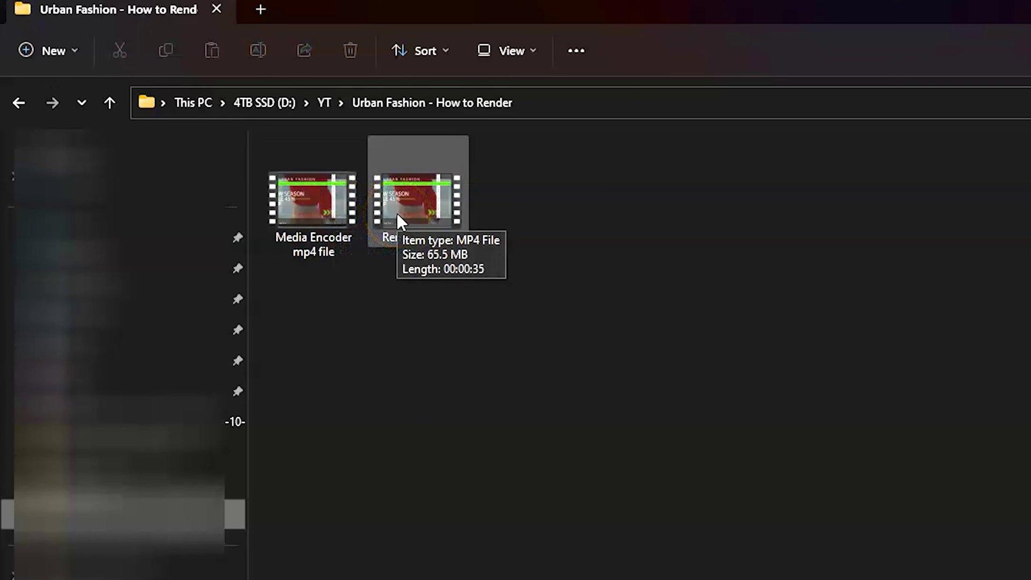
left_click(413, 214)
left_click(433, 230)
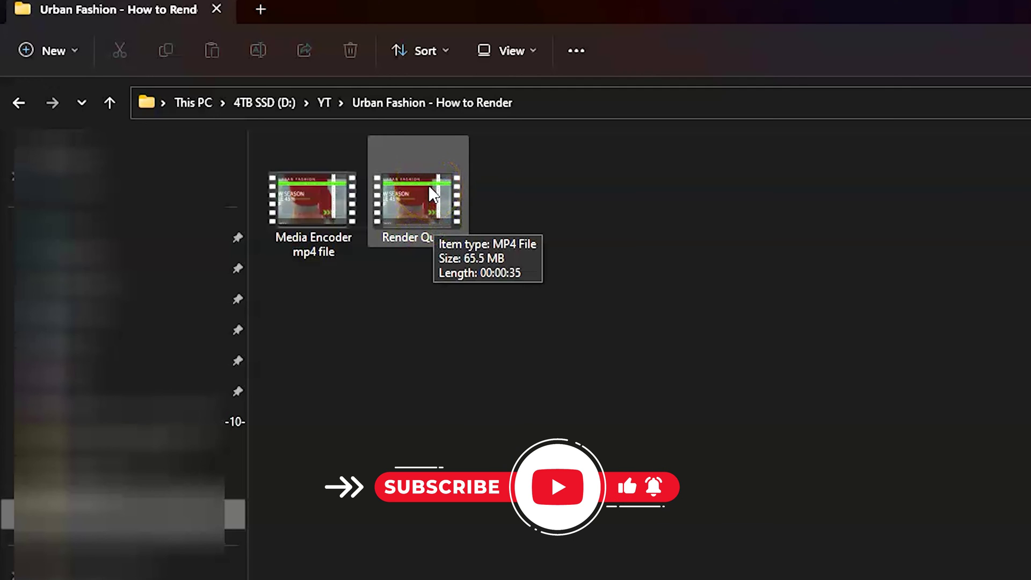
left_click(321, 230)
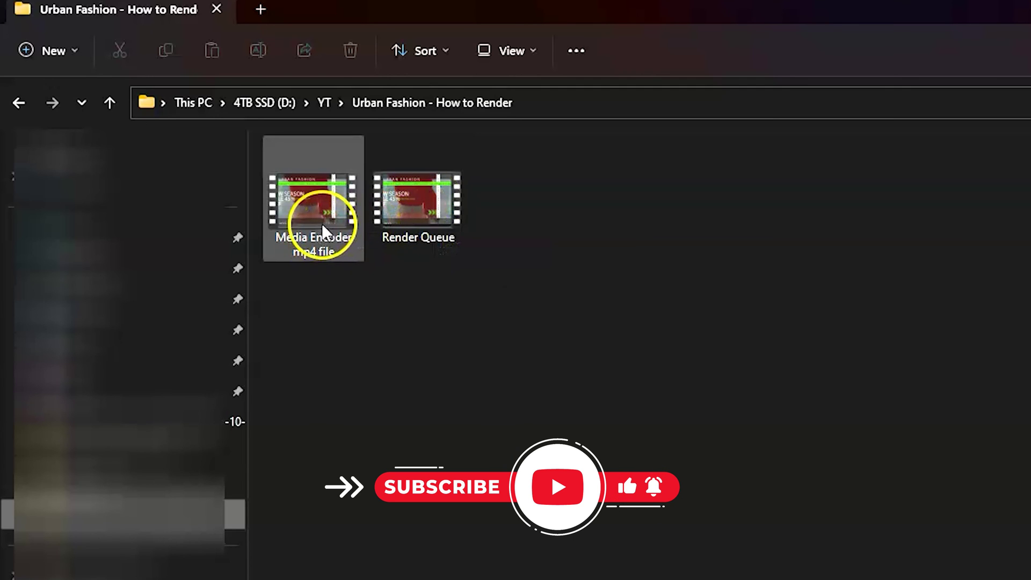
left_click(434, 210)
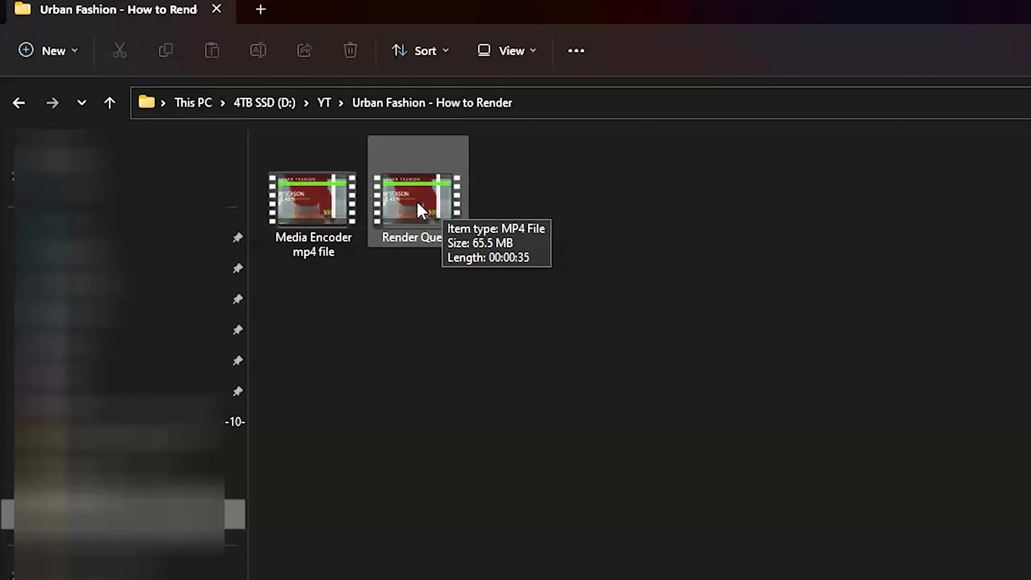
left_click(344, 215)
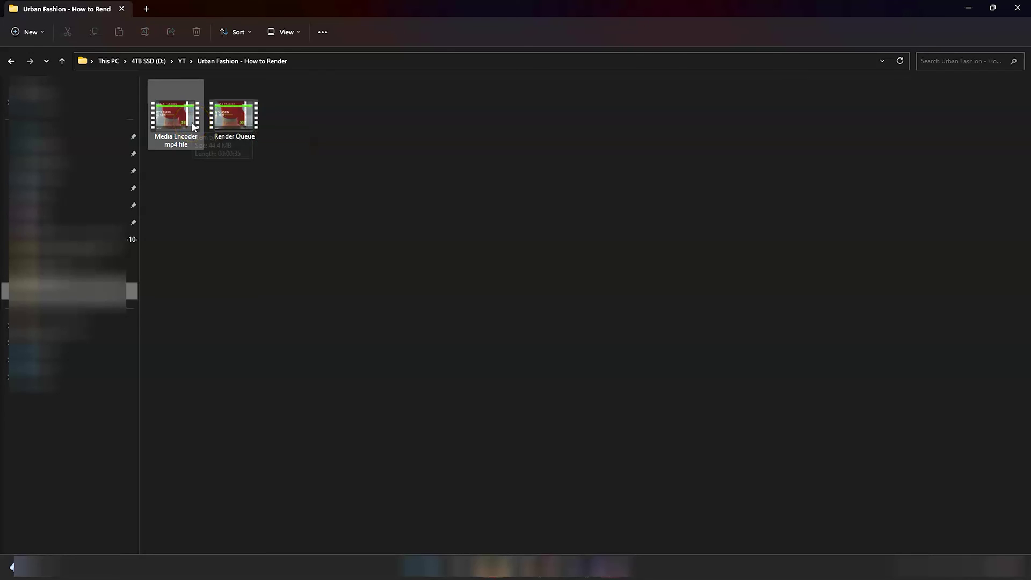
left_click(229, 125)
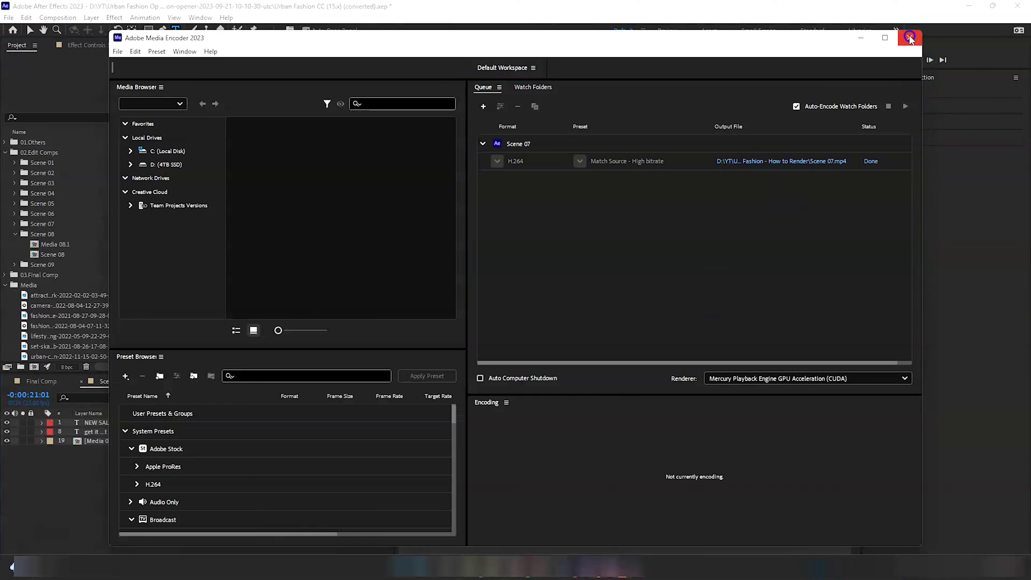
left_click(912, 39)
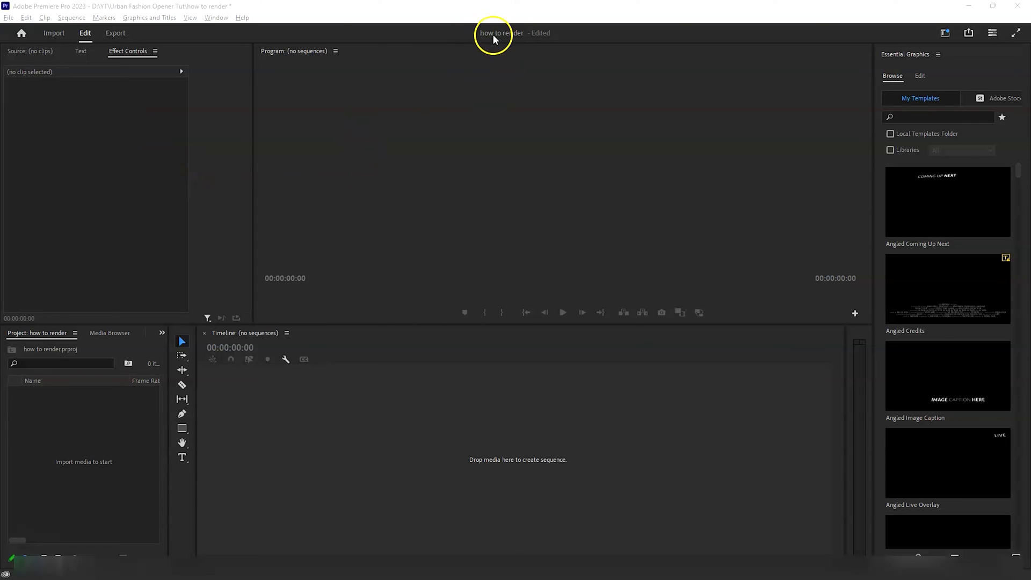
- In Premiere Pro, import the Final Comp composition from "Untitled Project copy.aep" through Adobe Dynamic Link
left_click(9, 17)
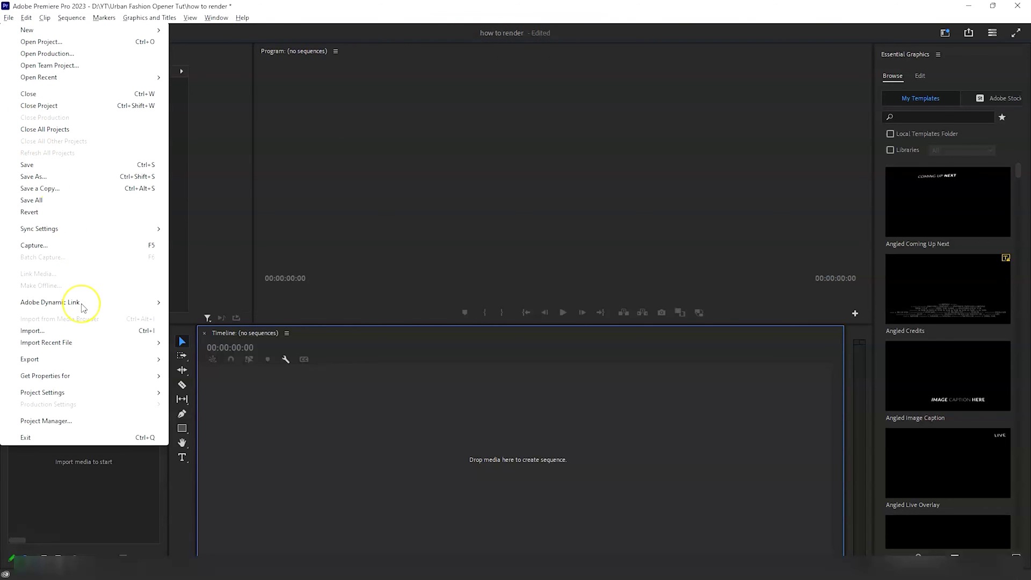
mouse_move(83, 308)
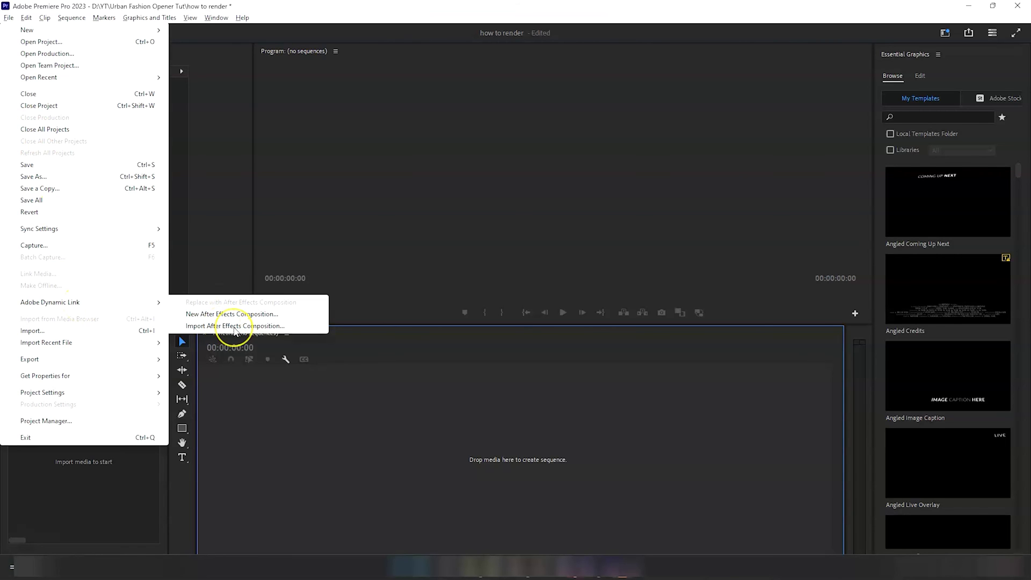
left_click(226, 328)
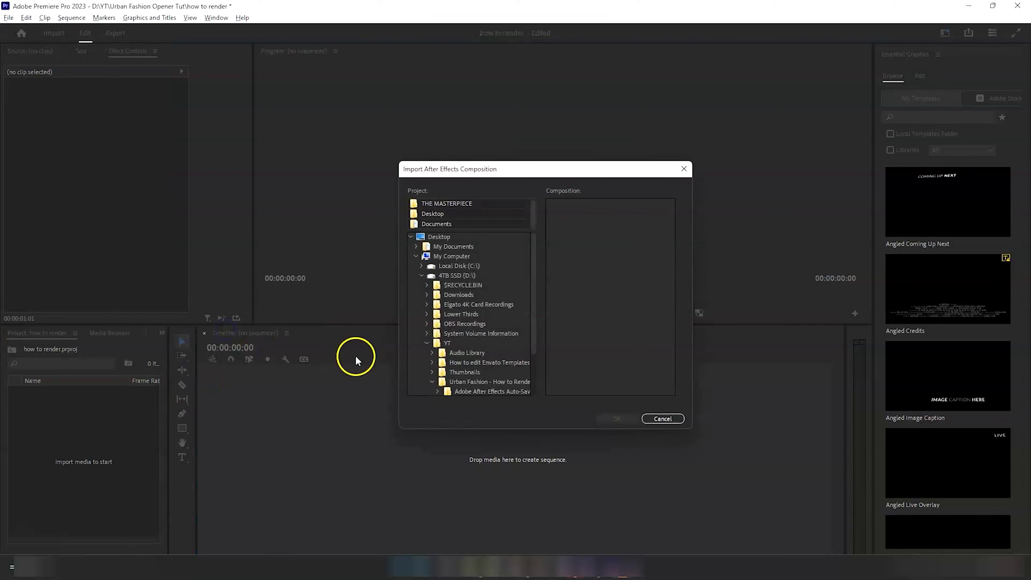
left_click_drag(536, 313, 534, 350)
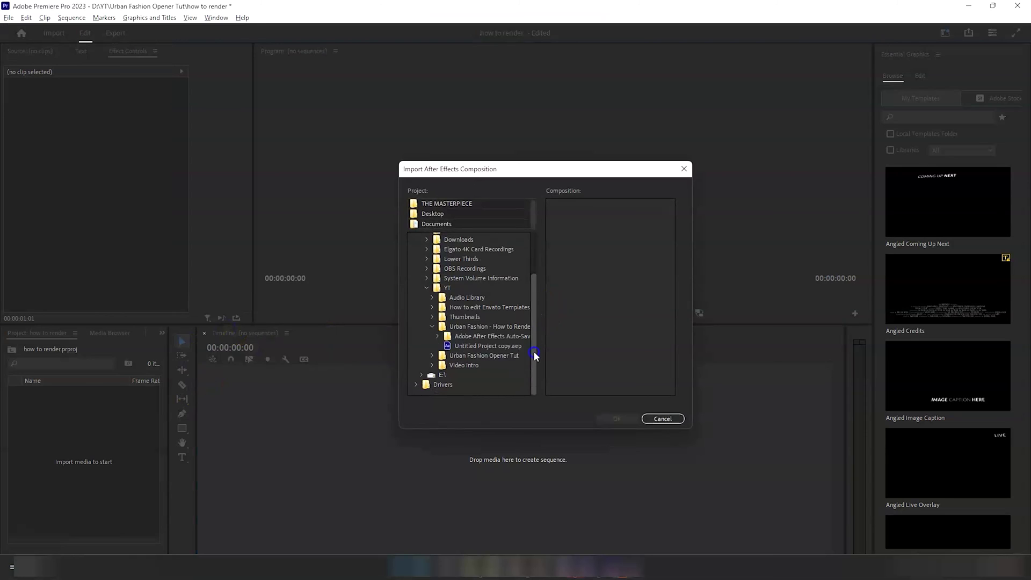
left_click(475, 337)
left_click(470, 346)
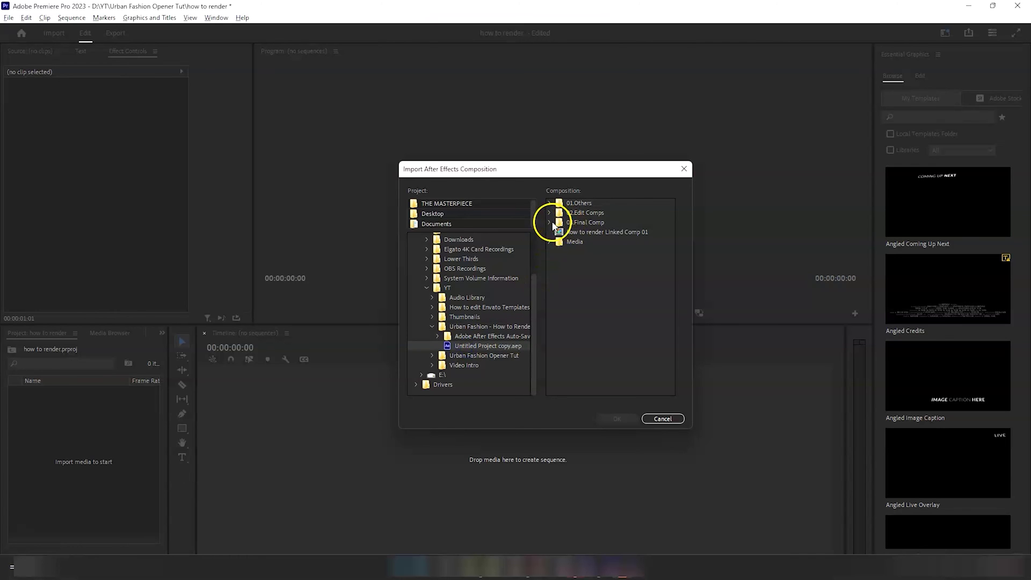
left_click(550, 223)
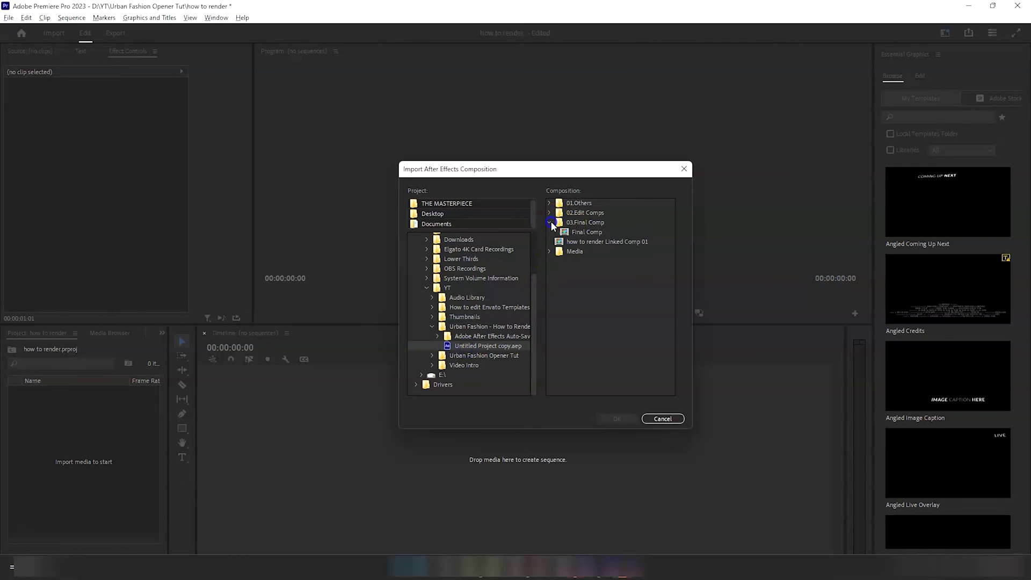
left_click(584, 232)
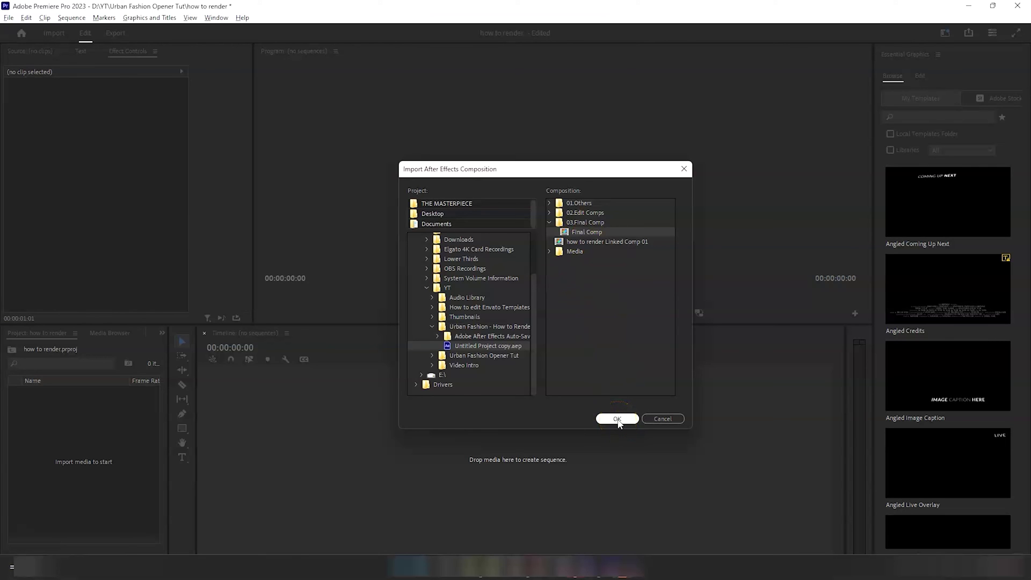
left_click(618, 419)
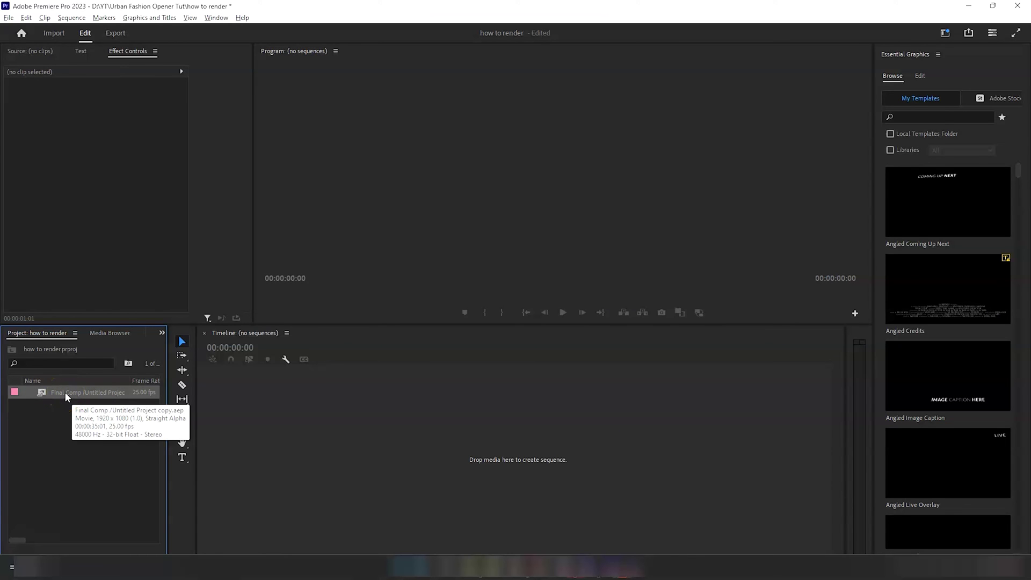
- Create a sequence from the imported Final Comp clip in the empty timeline and play it back
left_click_drag(65, 396, 287, 421)
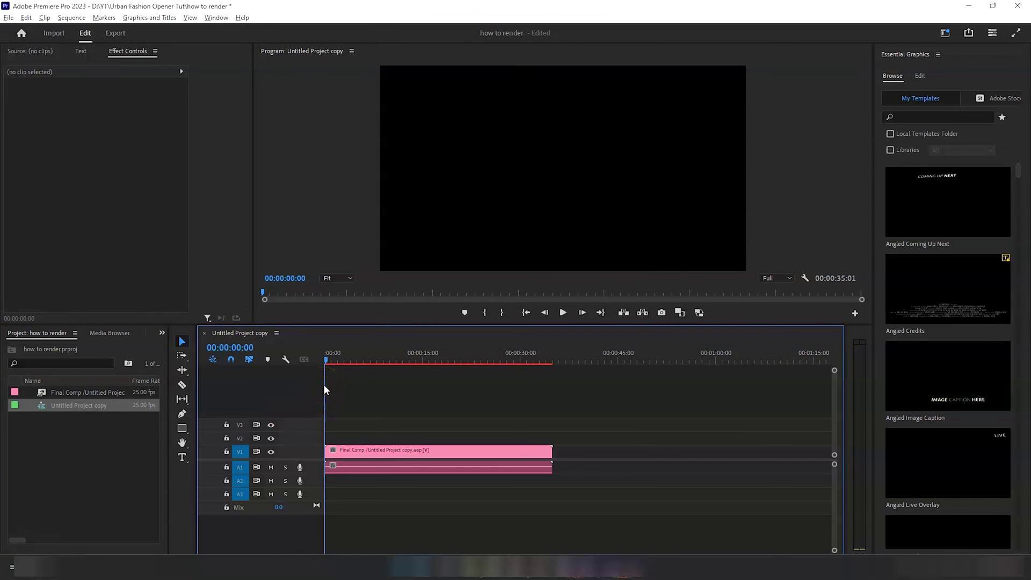
key("space")
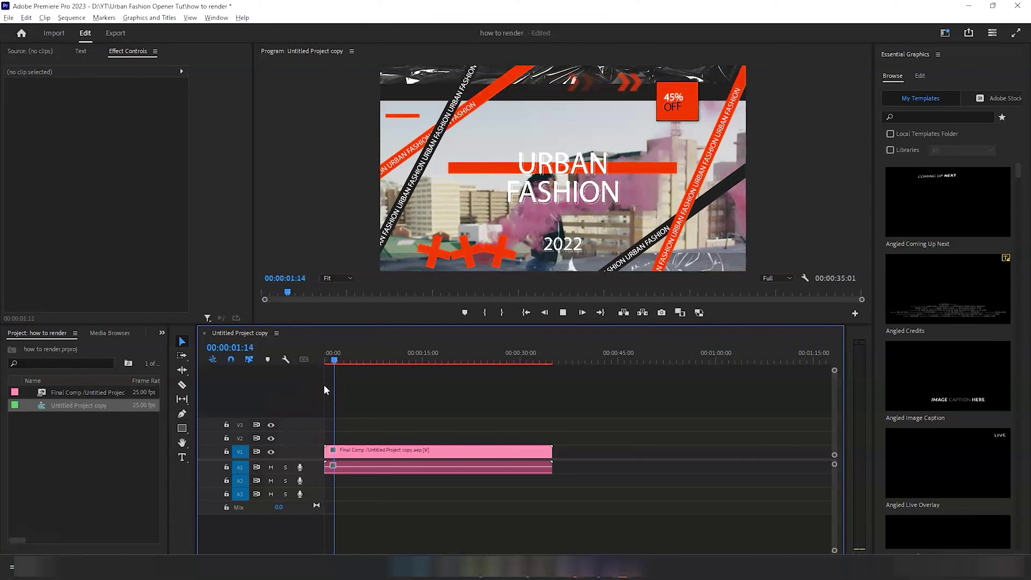
- Stop playback, switch to After Effects, and open the Scene 01 composition from Final Comp at 0:00:01:07
key("space")
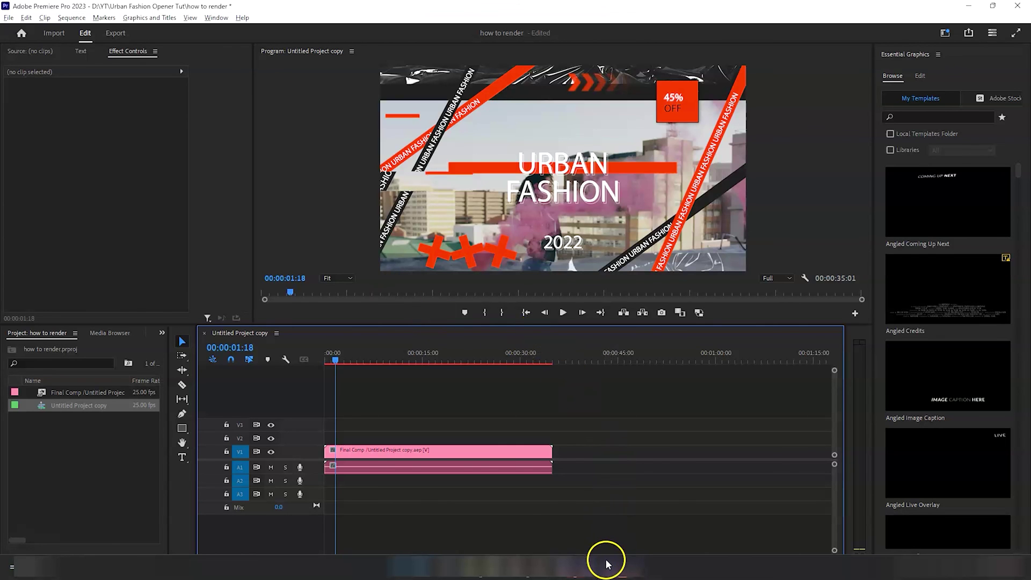
left_click(600, 571)
left_click(81, 382)
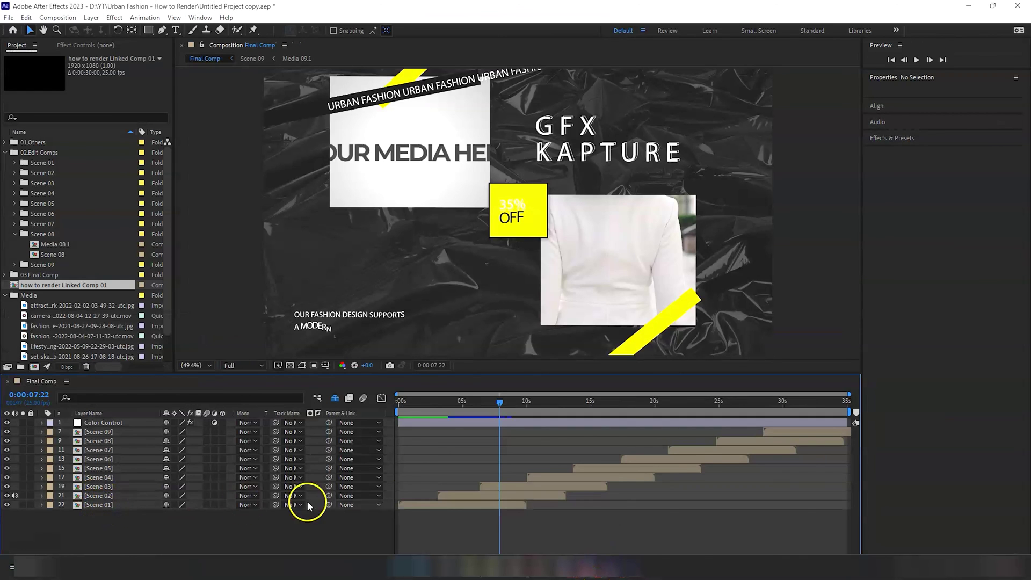
left_click(415, 402)
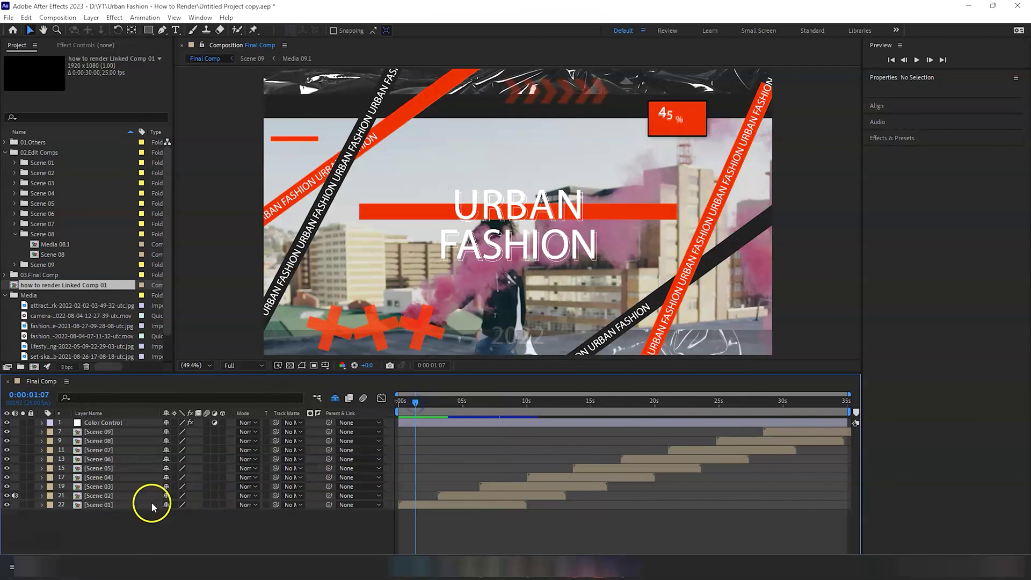
left_click(104, 505)
double_click(104, 505)
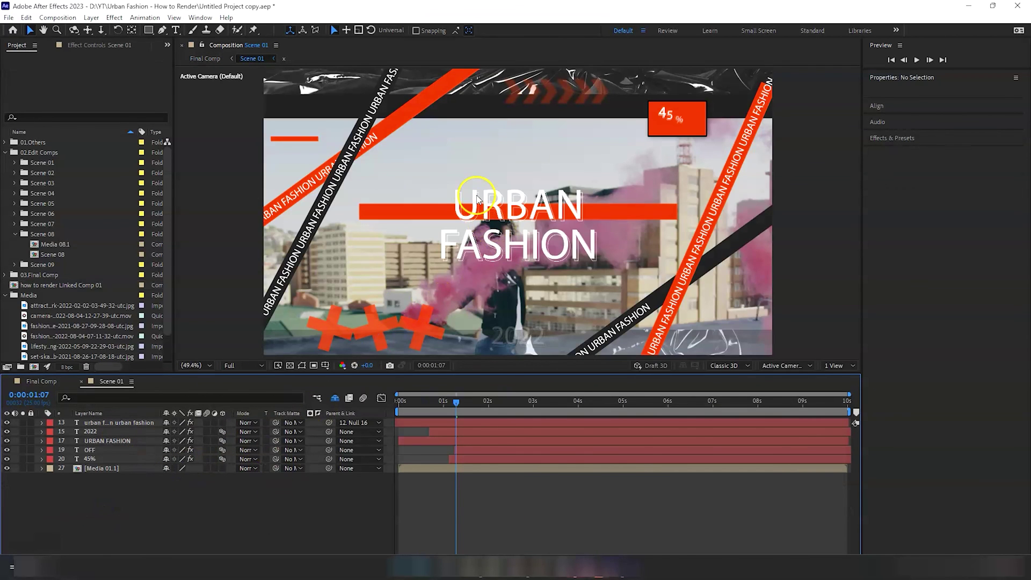
- Replace the text of the URBAN FASHION title layer in Scene 01 with "GFX KAPTURE"
left_click(107, 441)
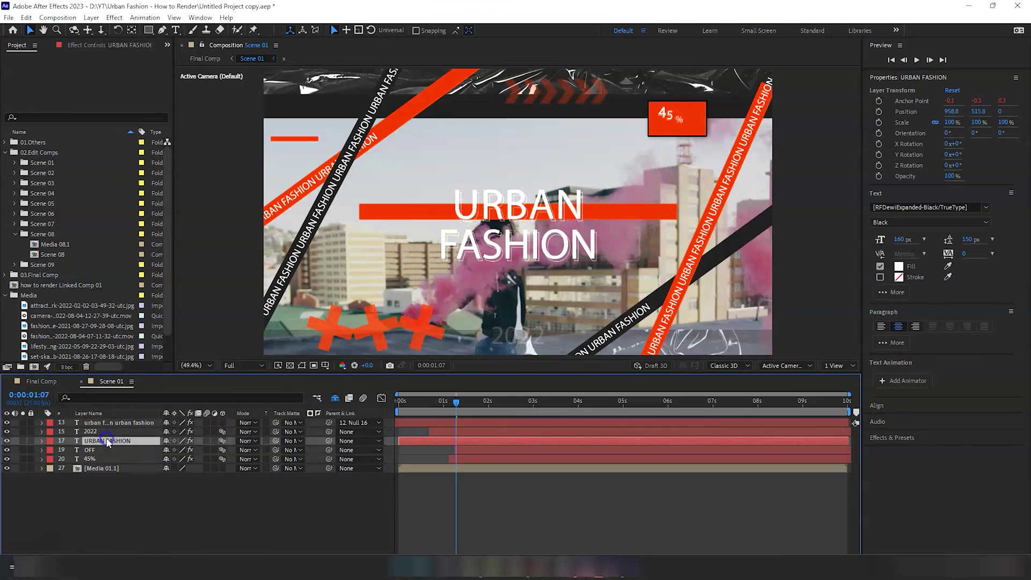
double_click(107, 441)
type("GFX KAPTURE")
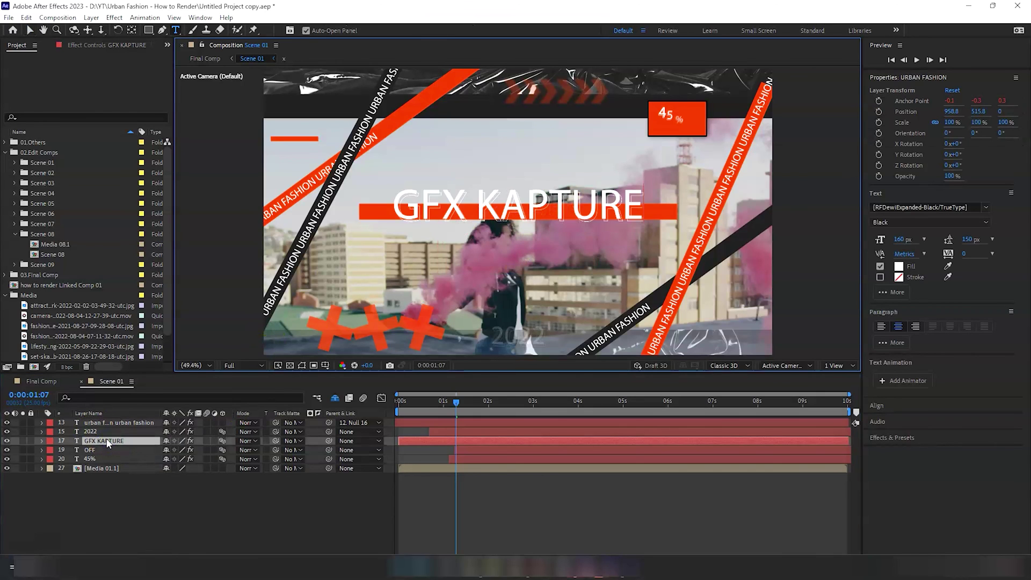
left_click(176, 530)
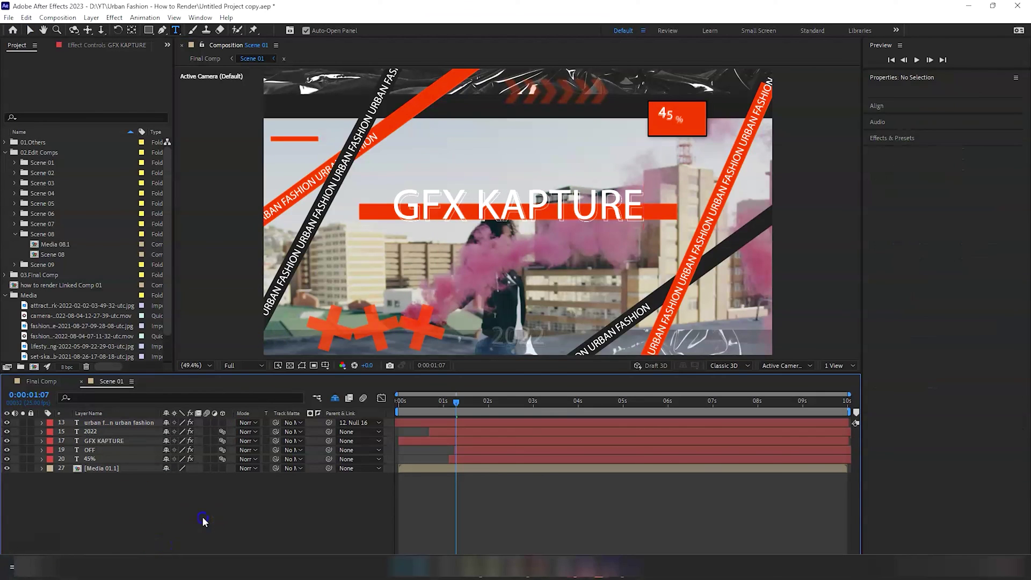
- Switch back to Premiere Pro and play the sequence to check the title in the linked composition
left_click(624, 576)
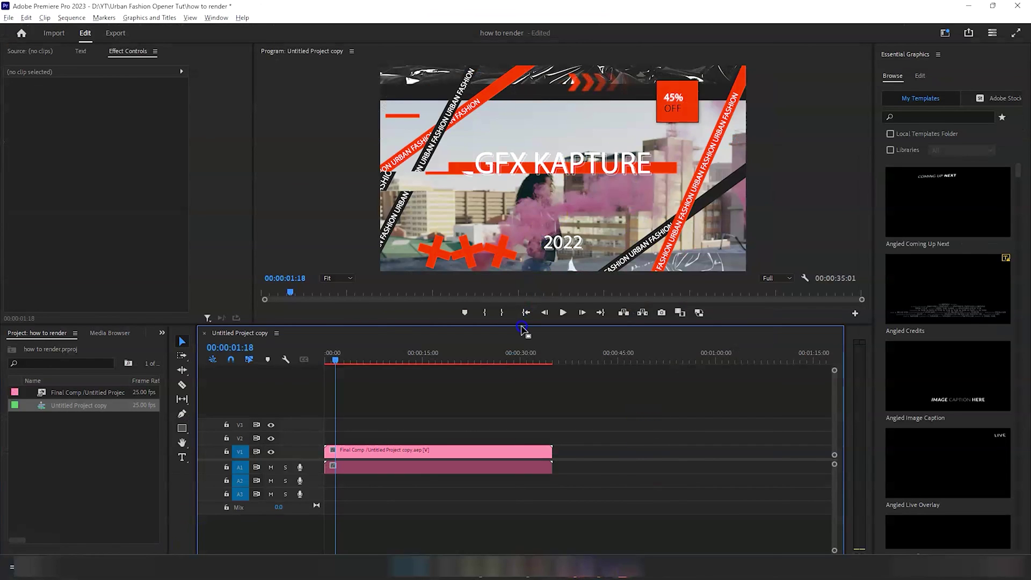
key("space")
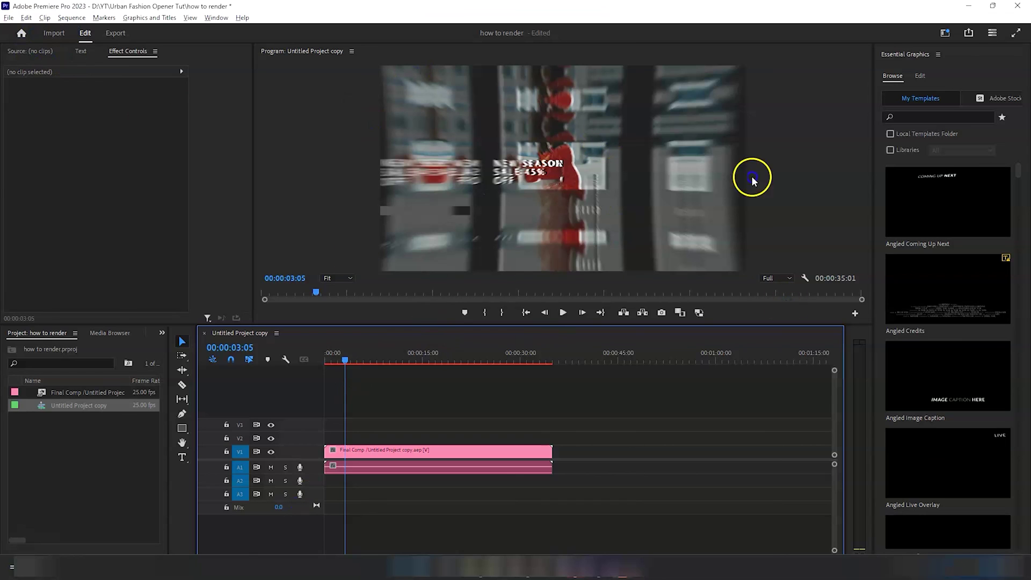
- Send the Untitled Project copy sequence to Adobe Media Encoder for export
left_click(9, 17)
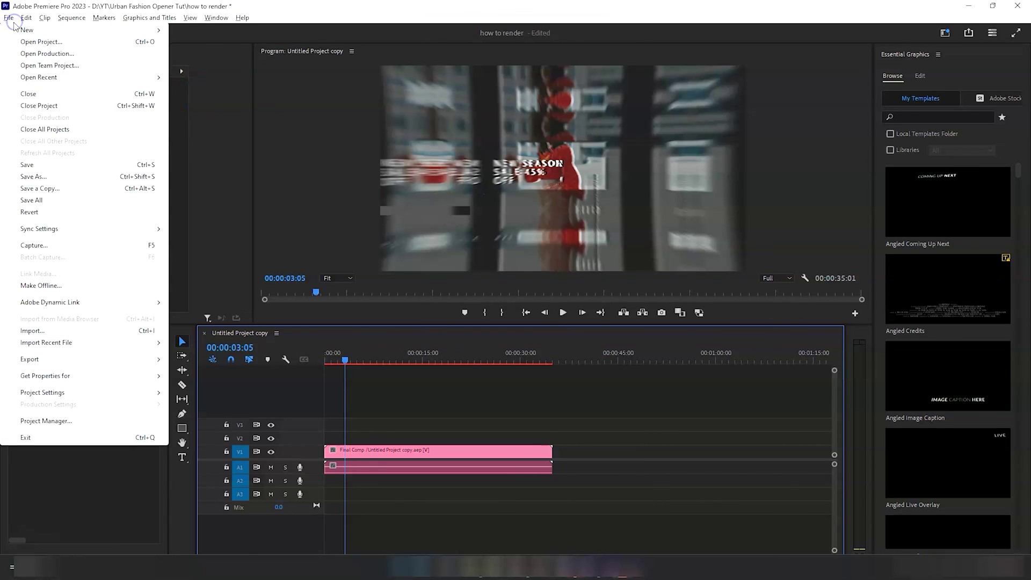
left_click(68, 358)
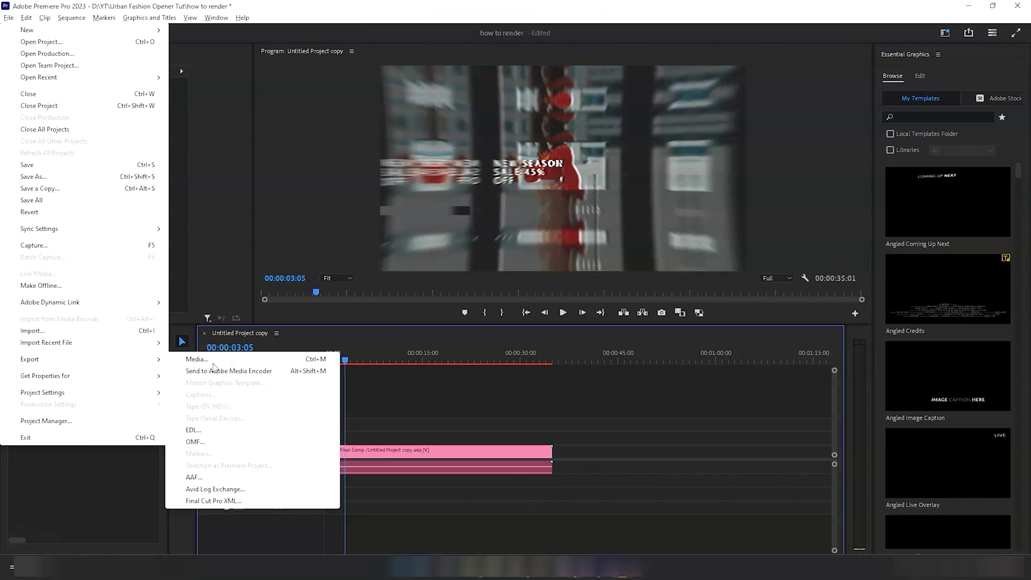
left_click(272, 371)
left_click(246, 372)
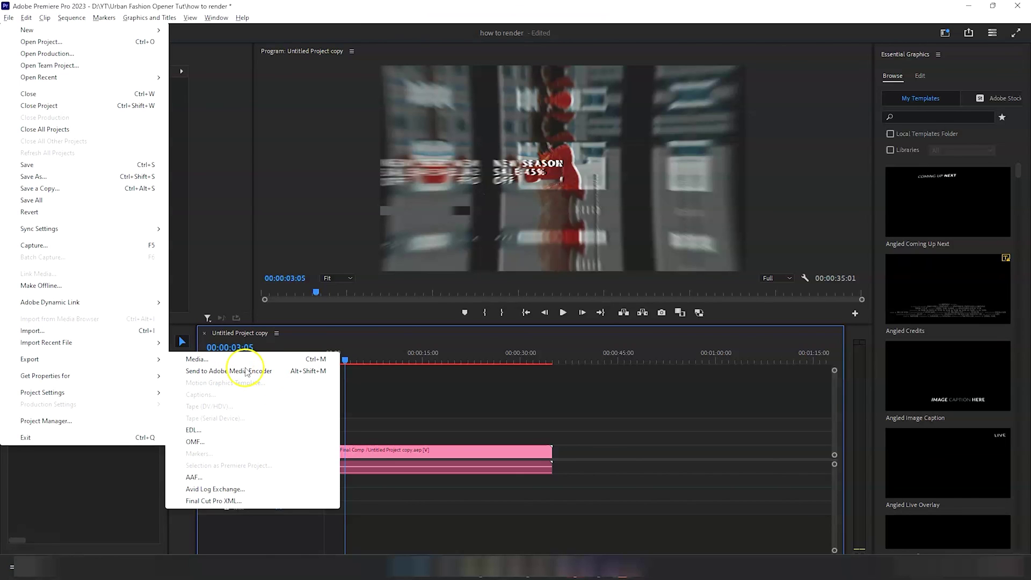